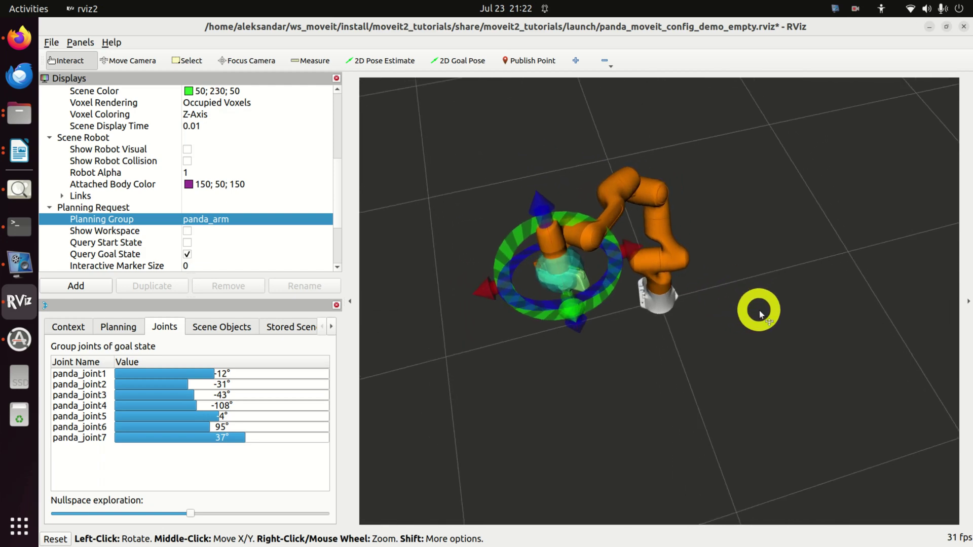
- Set the goal's panda_joint5 to about -25° and panda_joint7 to 56°, then drag the gripper marker lower left
drag(200, 414, 205, 415)
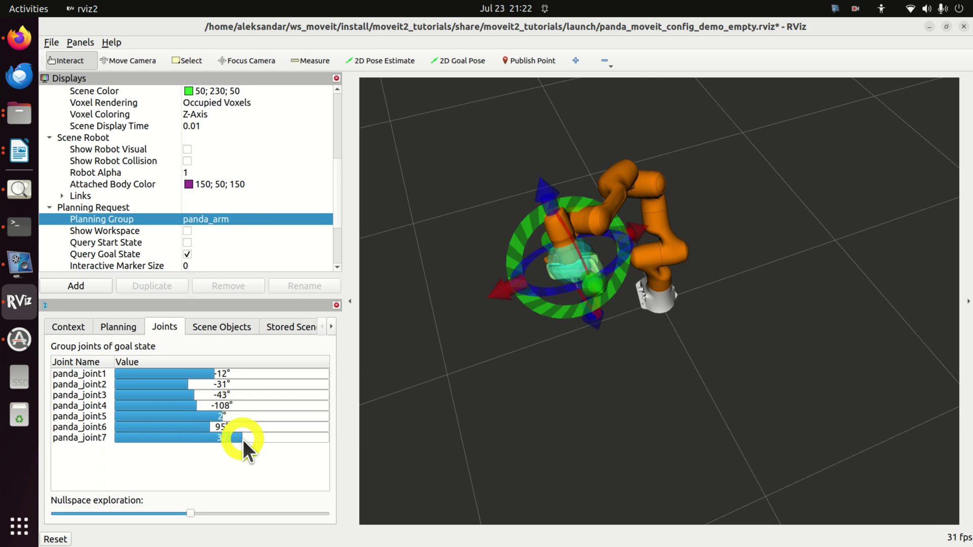
drag(242, 440, 257, 435)
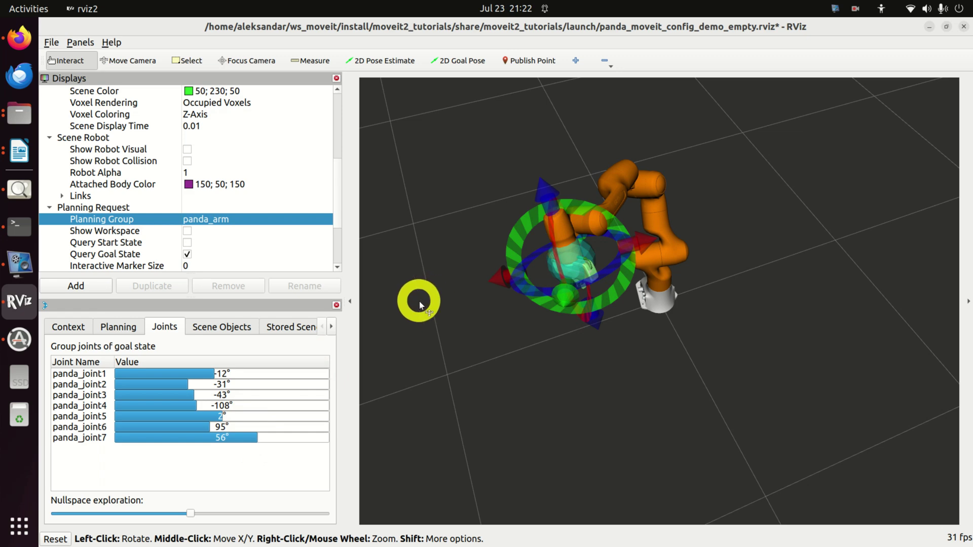
mouse_move(507, 278)
mouse_down()
mouse_move(536, 282)
mouse_move(494, 248)
mouse_move(492, 259)
mouse_move(564, 252)
mouse_up()
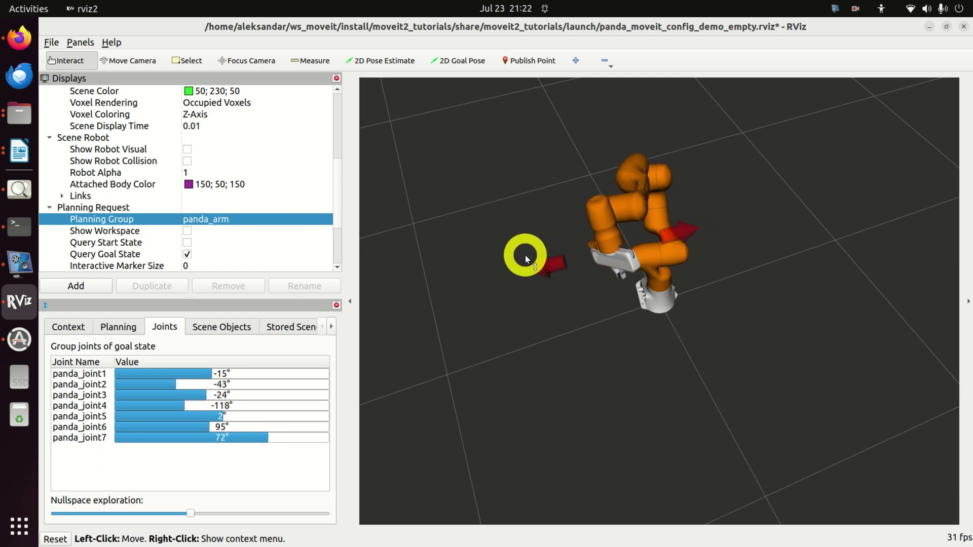
mouse_move(550, 311)
mouse_down()
mouse_move(615, 298)
mouse_move(539, 322)
mouse_move(549, 284)
mouse_move(592, 256)
mouse_move(572, 247)
mouse_move(579, 241)
mouse_move(545, 267)
mouse_move(591, 276)
mouse_move(567, 282)
mouse_move(582, 283)
mouse_move(616, 260)
mouse_move(576, 250)
mouse_move(549, 275)
mouse_move(653, 252)
mouse_move(477, 105)
mouse_up()
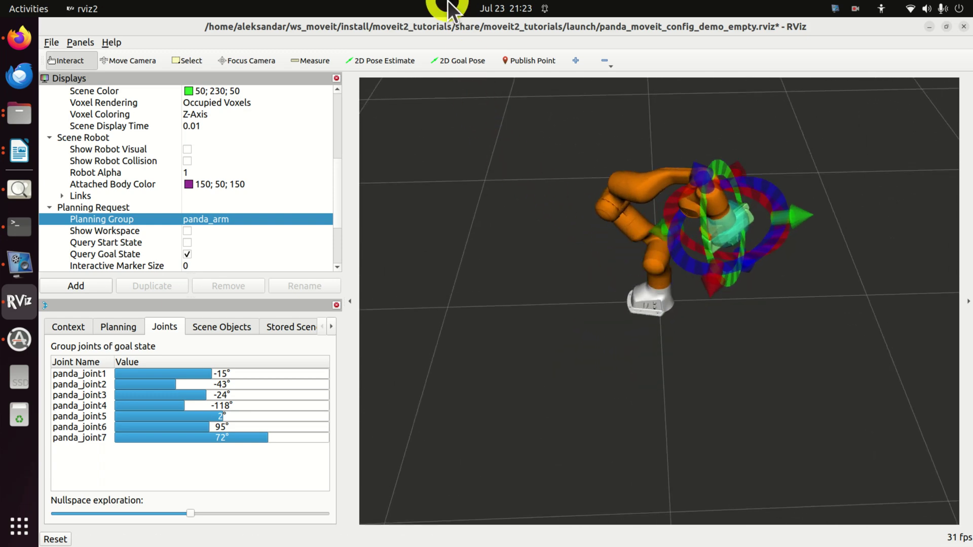
mouse_move(729, 227)
mouse_down()
mouse_move(730, 211)
mouse_move(596, 282)
mouse_move(755, 264)
mouse_move(826, 183)
mouse_move(799, 208)
mouse_move(811, 219)
mouse_move(817, 289)
mouse_move(775, 321)
mouse_move(708, 317)
mouse_move(702, 325)
mouse_move(725, 306)
mouse_move(719, 326)
mouse_move(710, 329)
mouse_move(728, 316)
mouse_move(663, 339)
mouse_move(709, 337)
mouse_move(688, 346)
mouse_move(689, 335)
mouse_move(688, 349)
mouse_move(675, 349)
mouse_move(654, 313)
mouse_move(685, 285)
mouse_up()
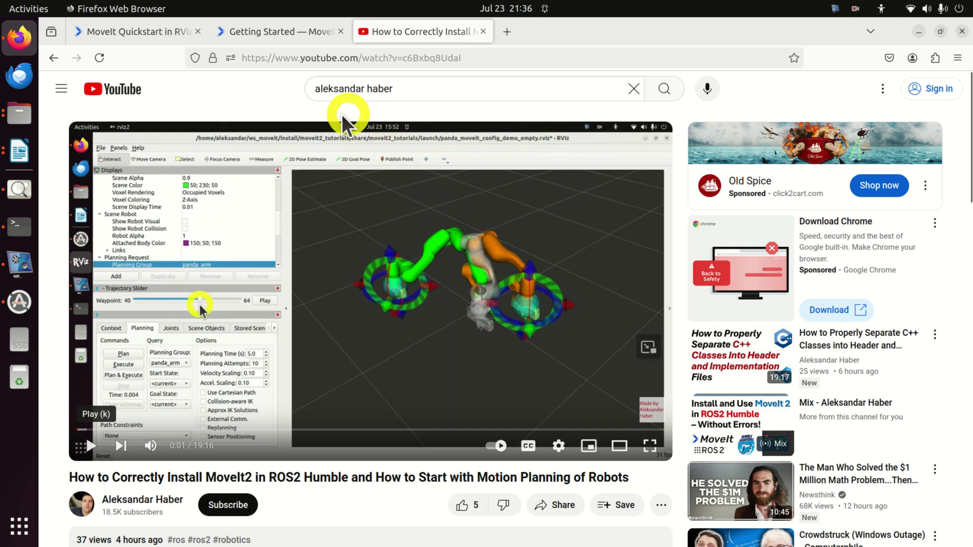
- Play the MoveIt2 tutorial video and pause it at 0:03
click(178, 320)
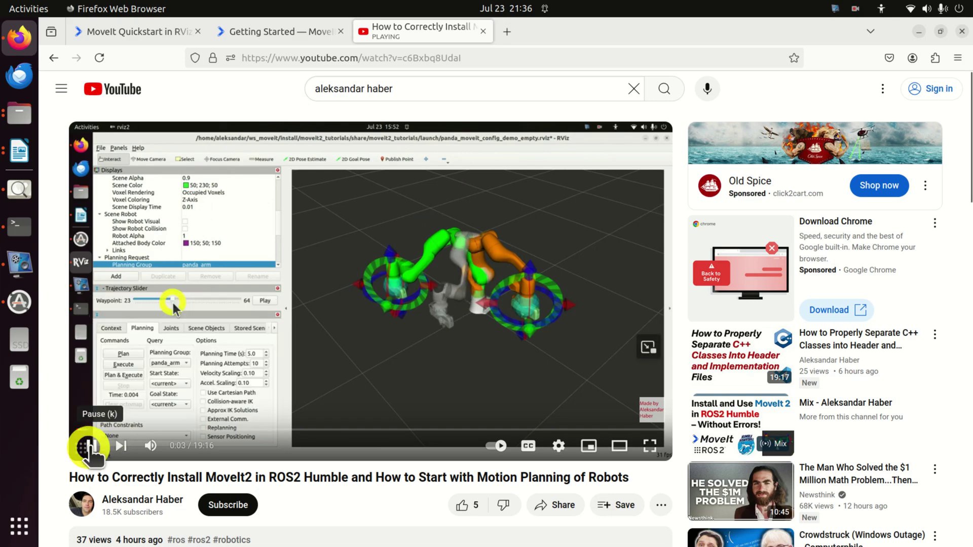
click(88, 448)
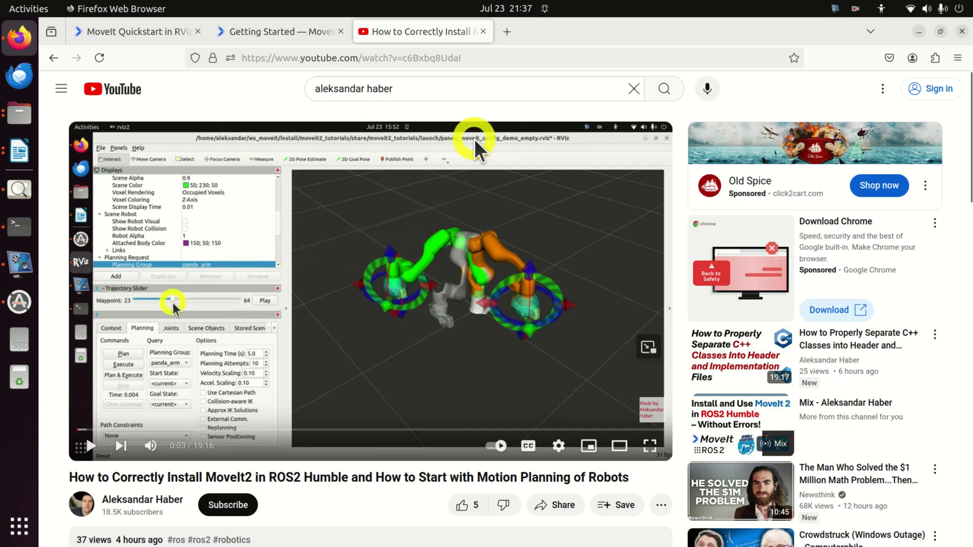
- Launch a new Terminal window by searching 'termi' in the applications overview
click(19, 151)
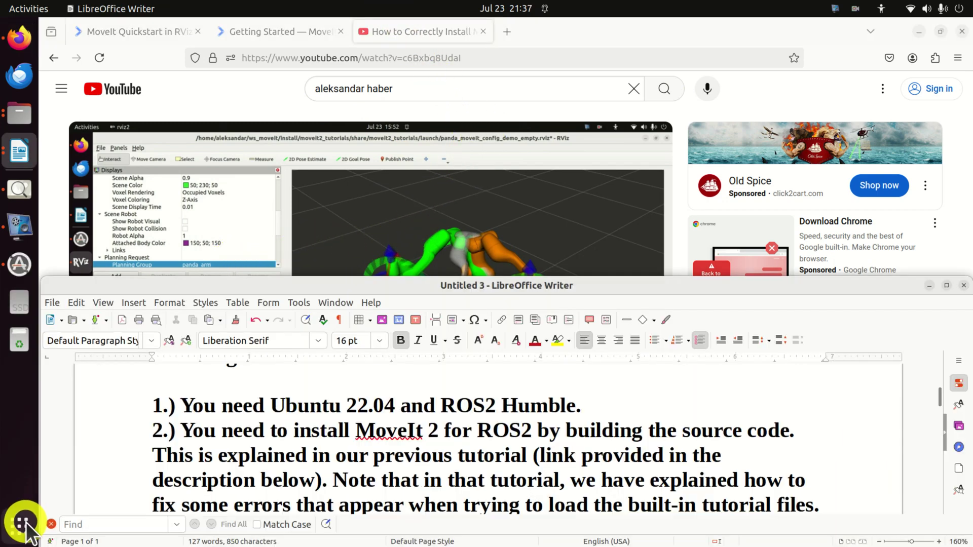
click(20, 531)
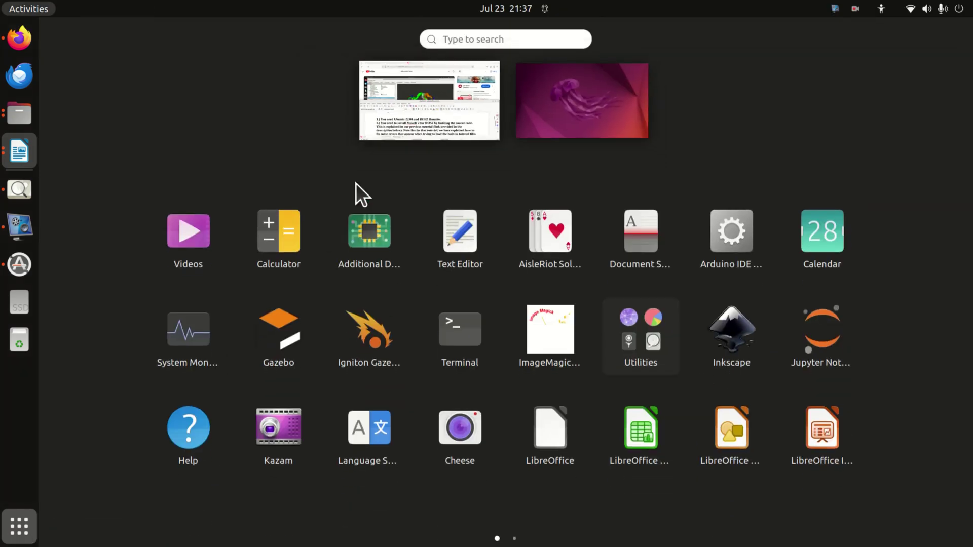
text(termin)
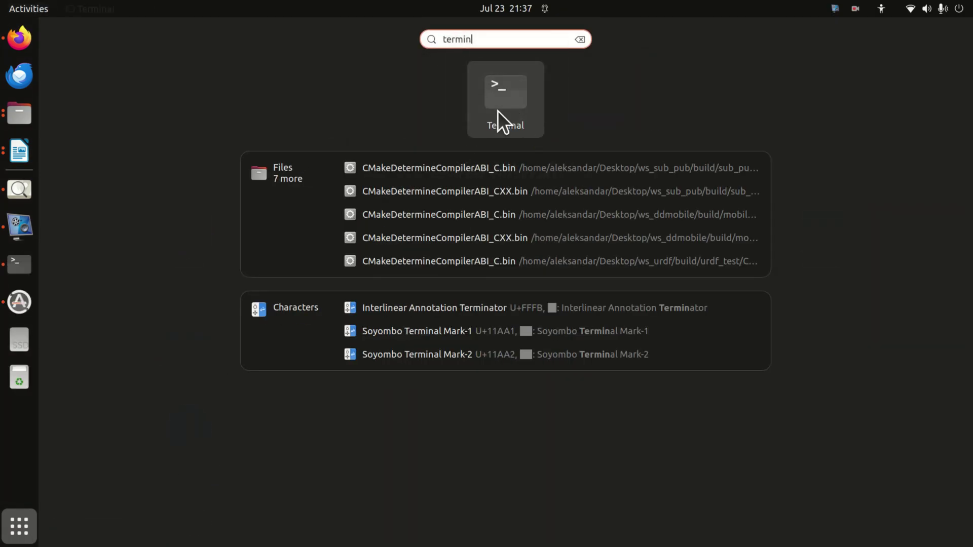
click(497, 111)
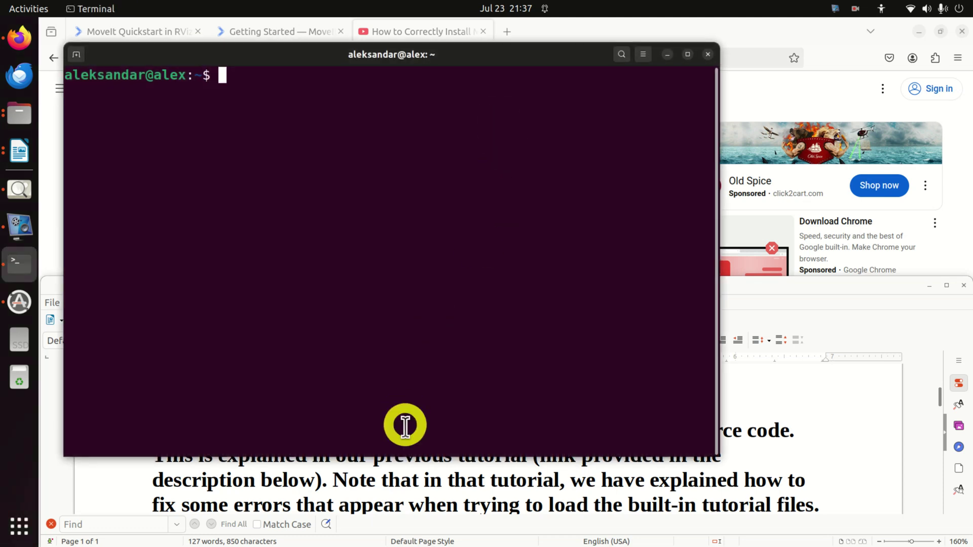
- Resize the terminal to span the top of the screen, leaving the Writer notes visible below
drag(395, 457, 373, 278)
drag(725, 120, 968, 102)
drag(611, 40, 578, 7)
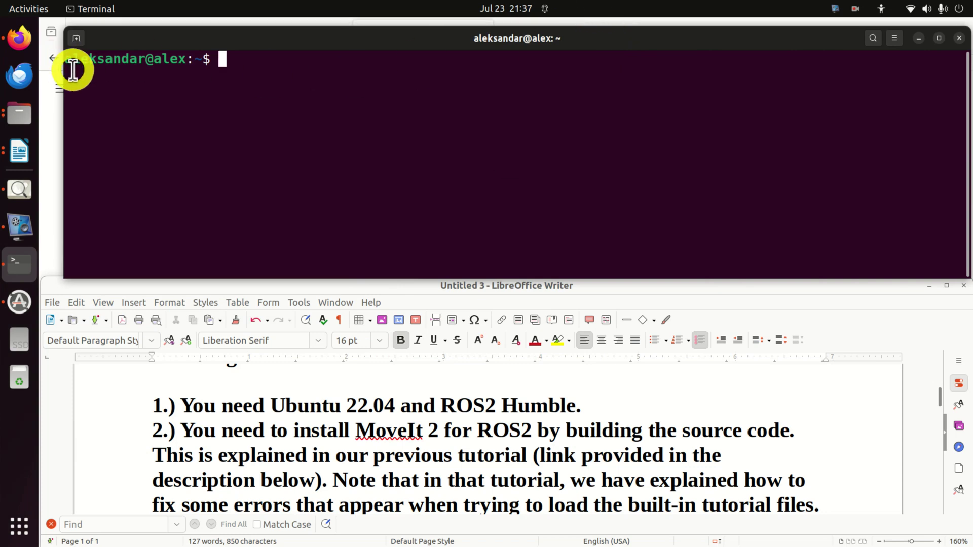
drag(64, 71, 40, 72)
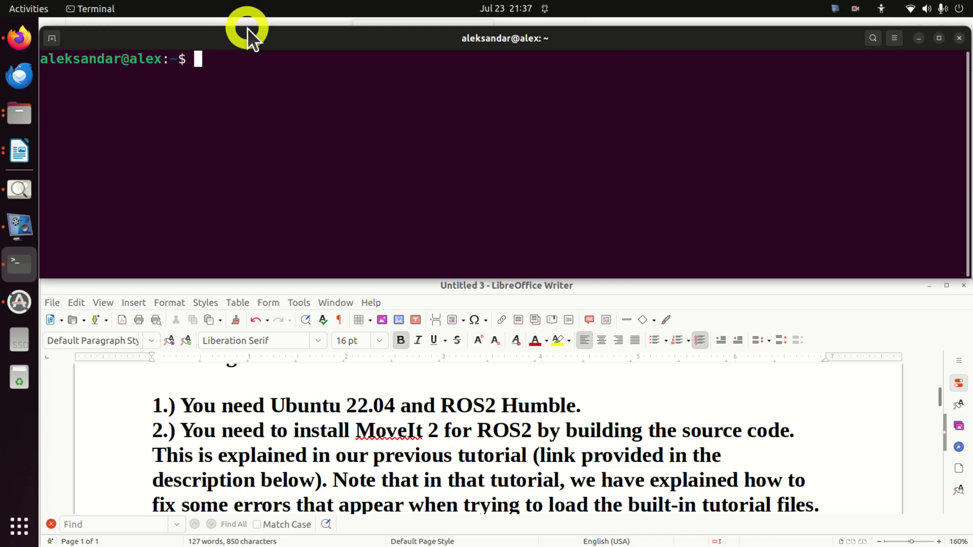
drag(253, 26, 263, 27)
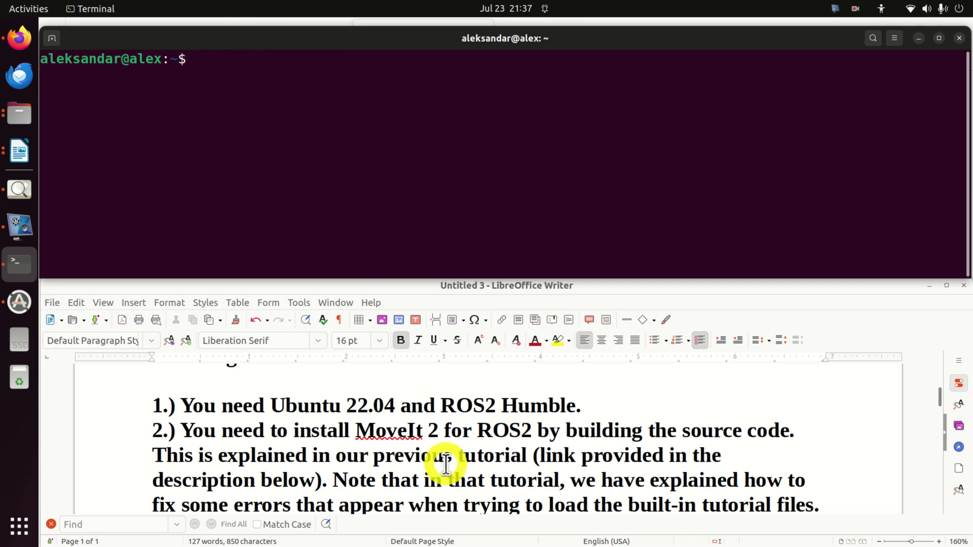
scroll(445, 464, down, 6)
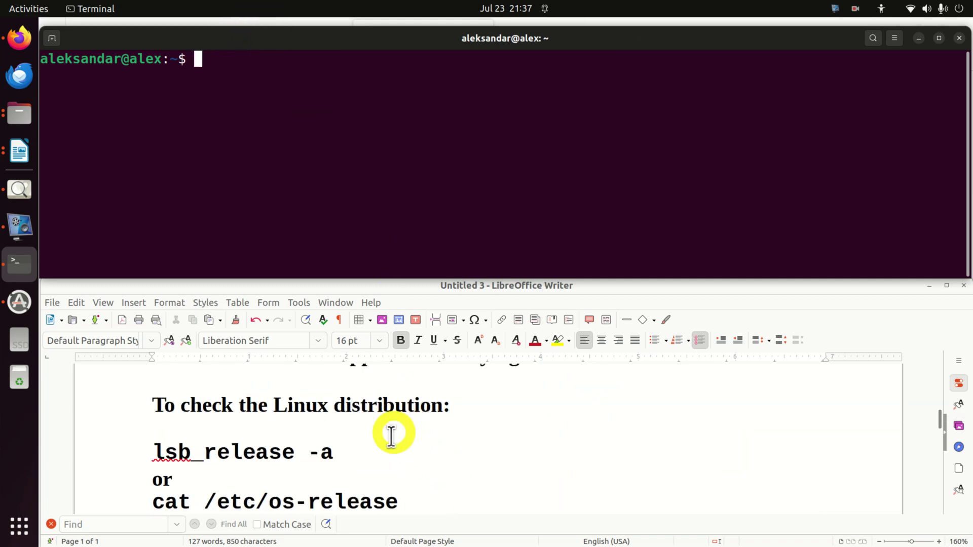
- Copy lsb_release -a from the notes into the terminal and run it
drag(346, 452, 149, 450)
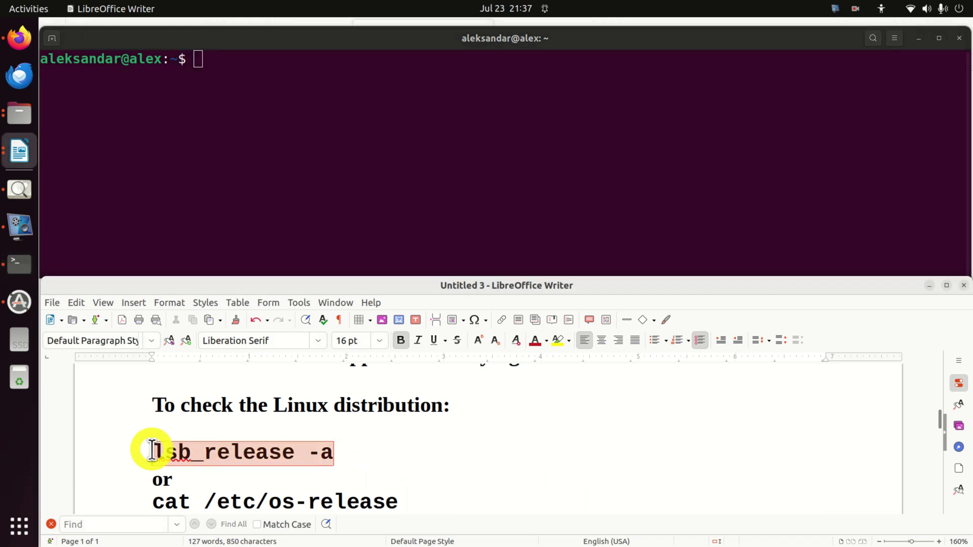
right_click(195, 450)
click(238, 304)
click(228, 70)
right_click(230, 71)
click(250, 113)
key(Return)
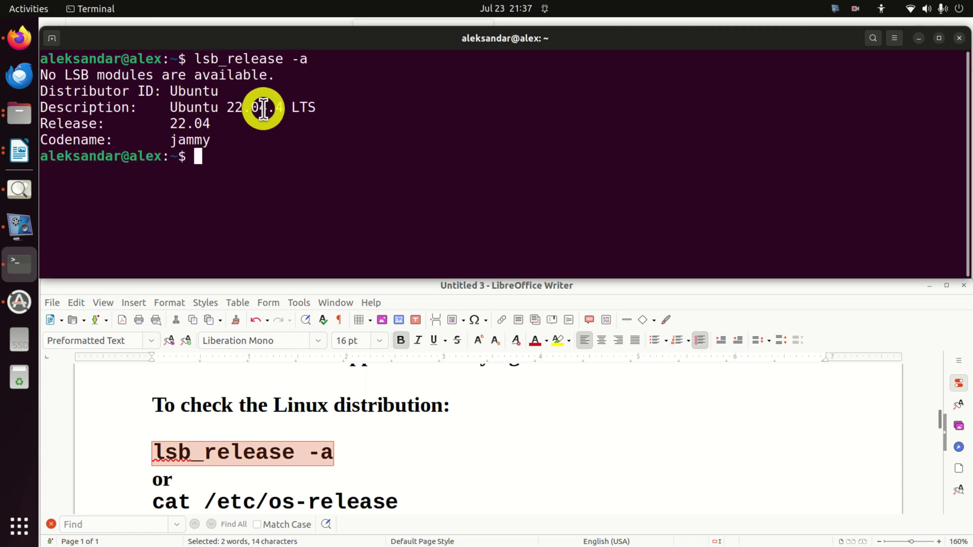
- Copy cat /etc/os-release into the terminal and run it, showing Ubuntu 22.04.4 LTS (Jammy Jellyfish)
drag(411, 508, 168, 503)
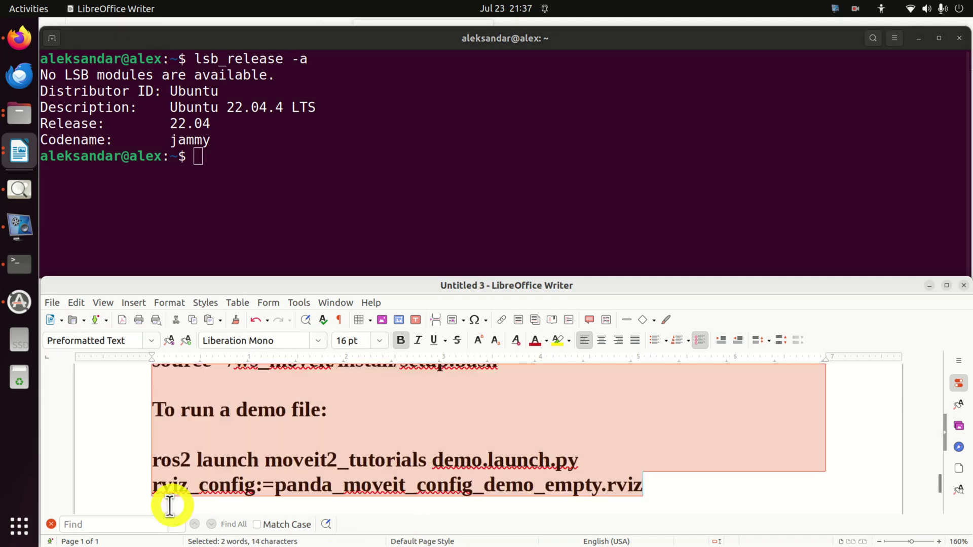
click(226, 439)
scroll(235, 439, up, 3)
scroll(239, 439, up, 6)
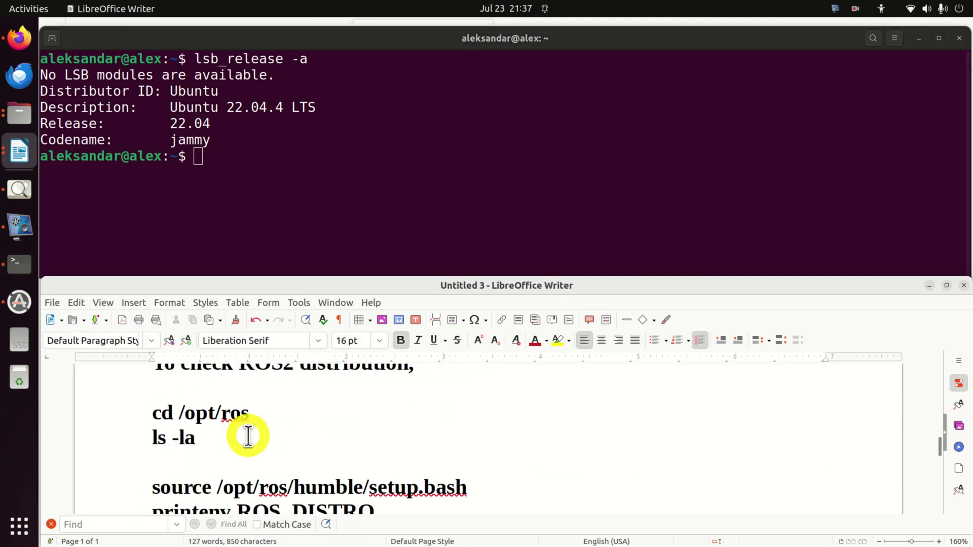
drag(399, 412, 161, 413)
right_click(169, 417)
click(220, 272)
click(226, 157)
right_click(234, 159)
click(289, 195)
key(Return)
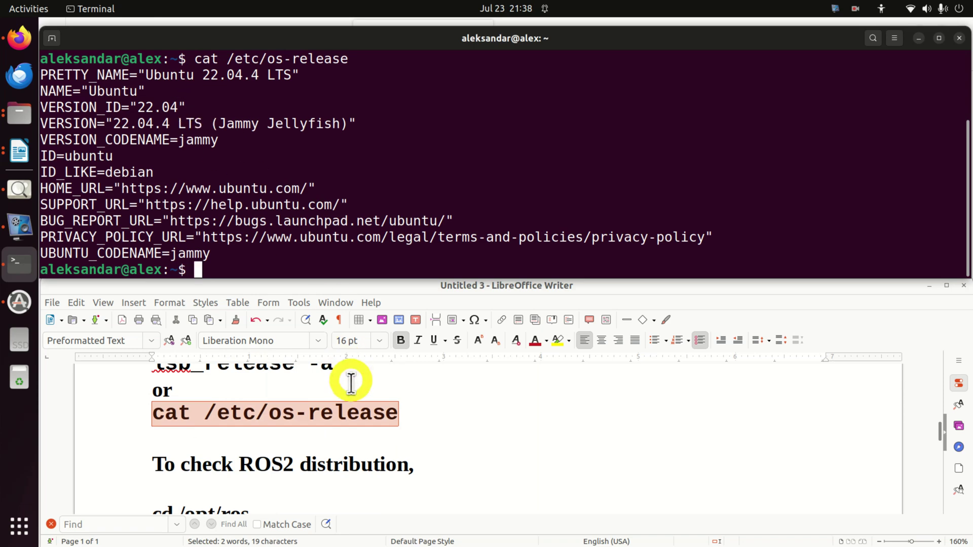
- Change to /opt/ros and run ls -la, showing the humble and iron installs
scroll(350, 413, down, 2)
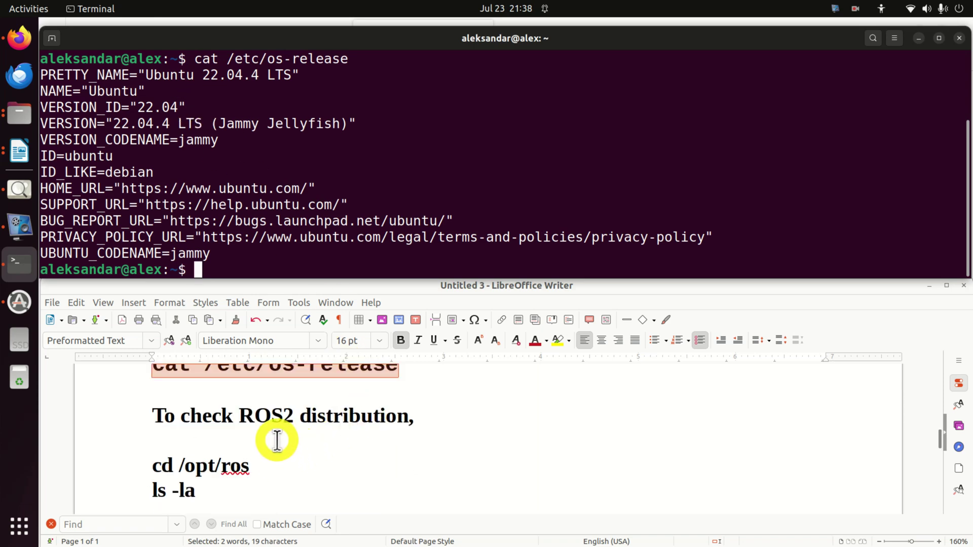
scroll(276, 441, down, 2)
drag(253, 420, 135, 421)
right_click(177, 415)
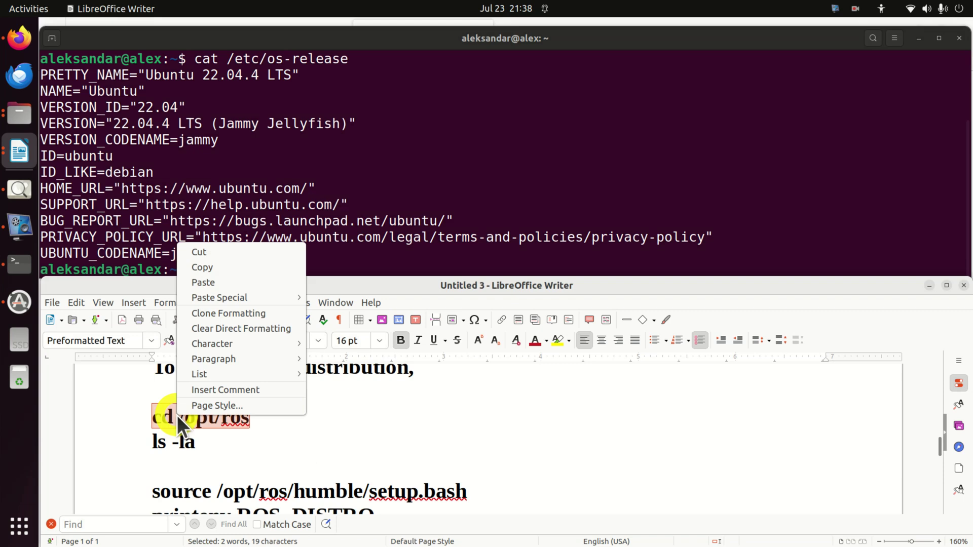
click(224, 265)
click(227, 265)
right_click(246, 268)
click(249, 305)
key(Return)
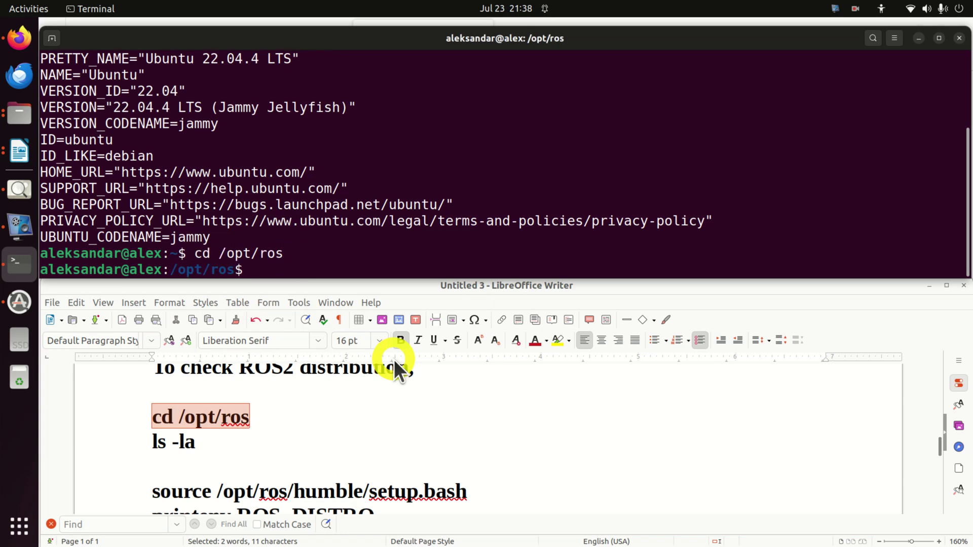
text(ls -la)
key(Return)
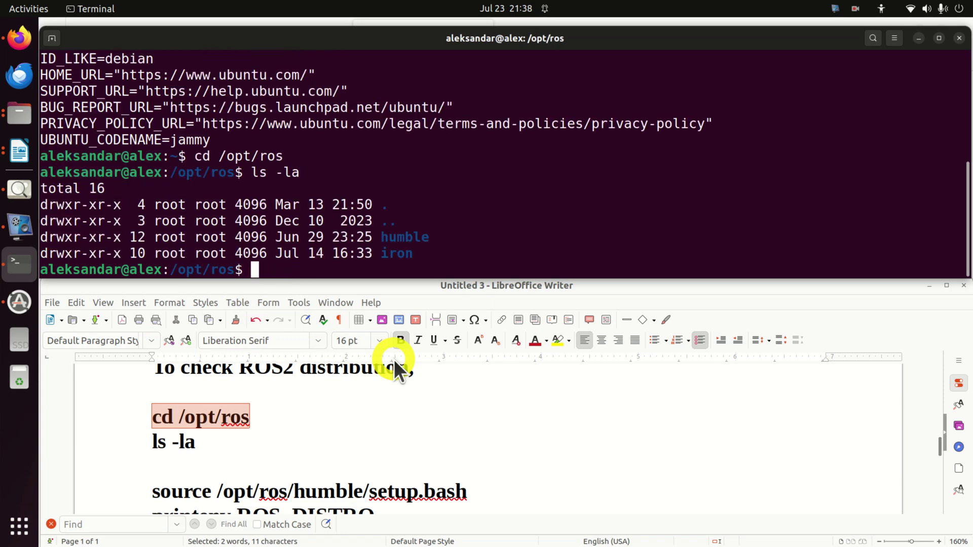
double_click(421, 237)
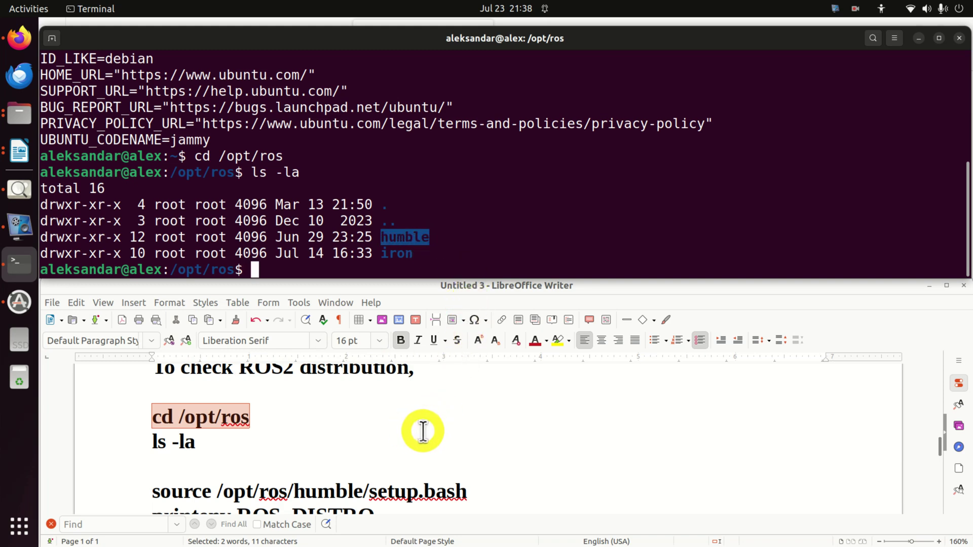
- Copy the source /opt/ros/humble/setup.bash line into the terminal and run it
scroll(443, 420, down, 2)
drag(496, 435, 152, 436)
right_click(183, 432)
click(255, 283)
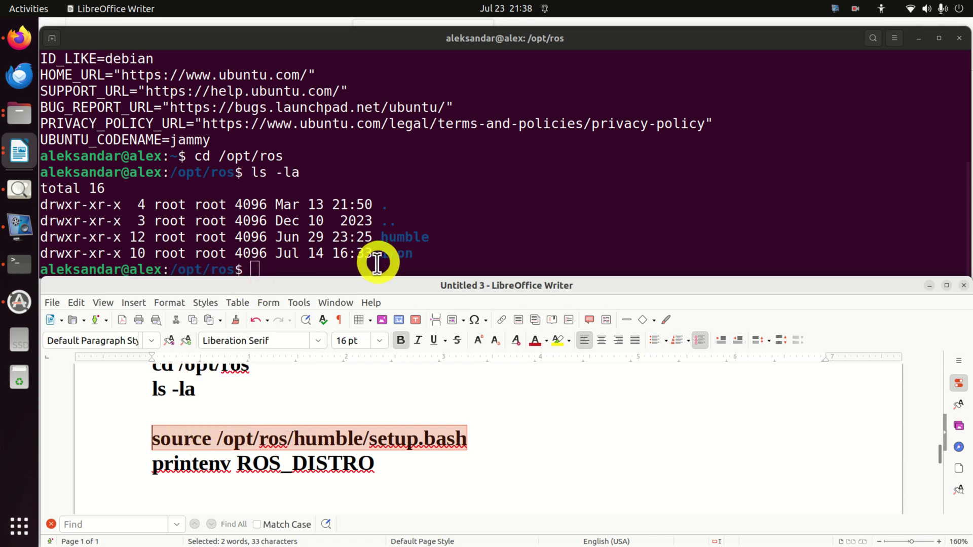
right_click(378, 267)
click(439, 307)
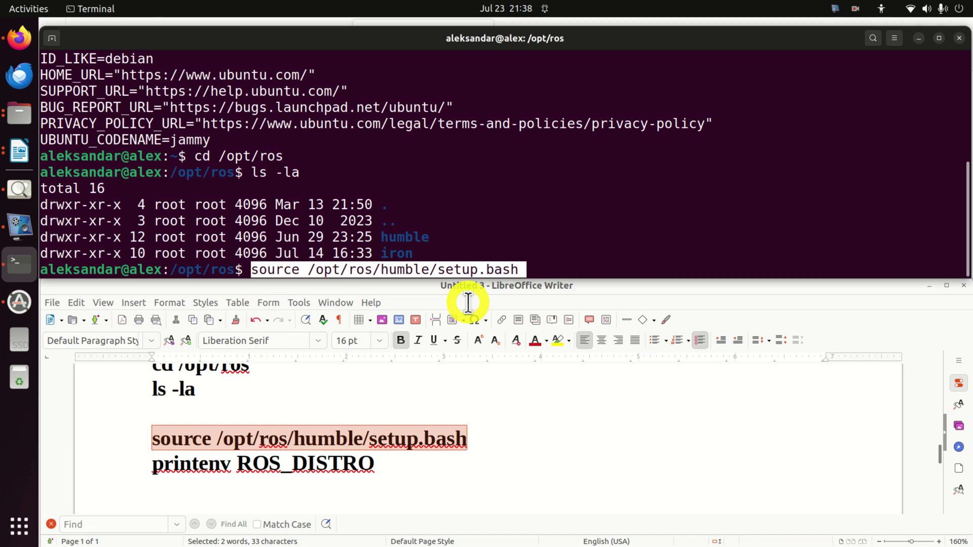
key(Return)
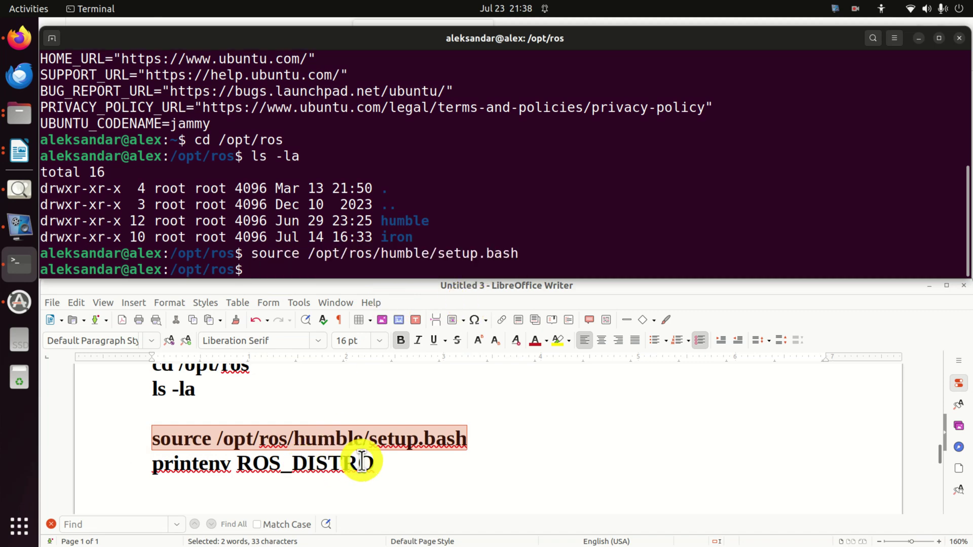
- Paste and run printenv ROS_DISTRO, confirming it prints humble
drag(372, 461, 122, 469)
right_click(175, 461)
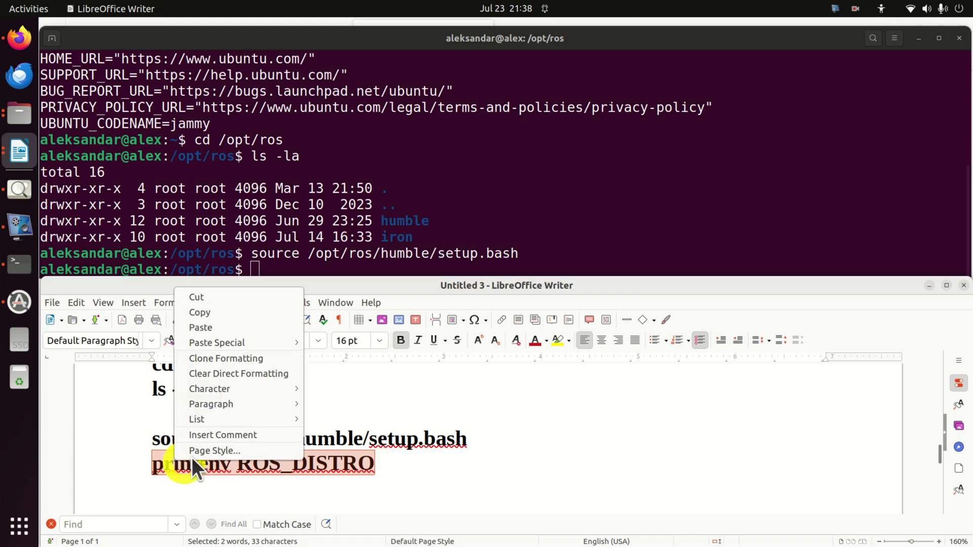
click(230, 313)
right_click(322, 266)
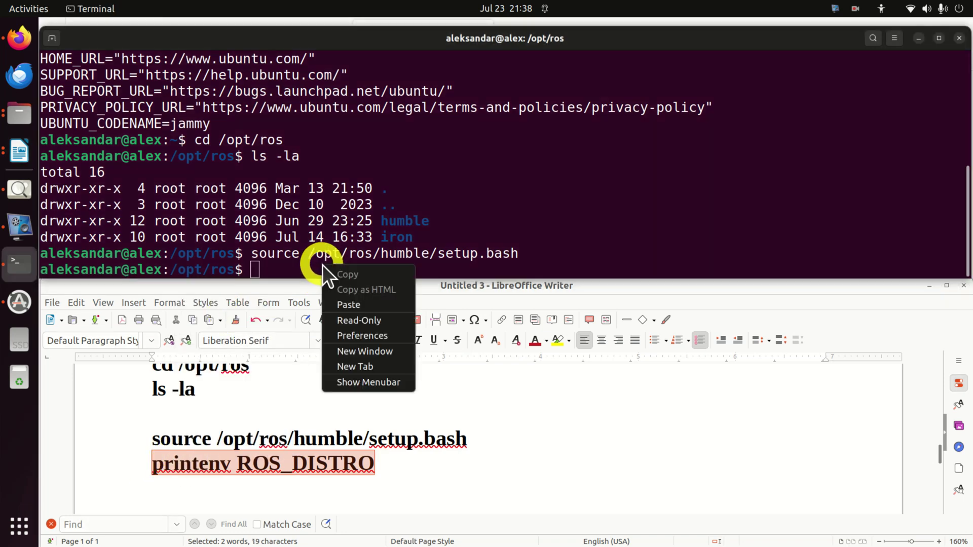
click(348, 305)
key(Return)
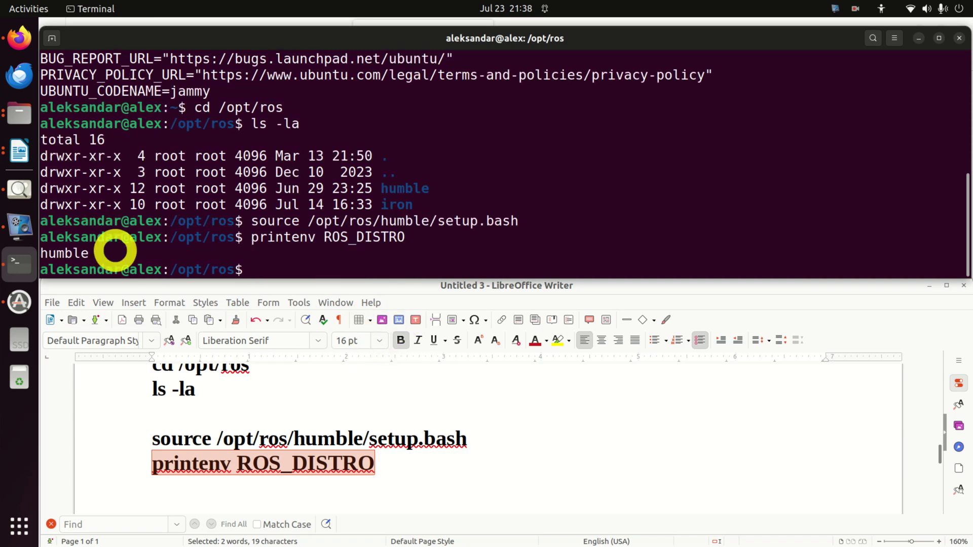
double_click(66, 251)
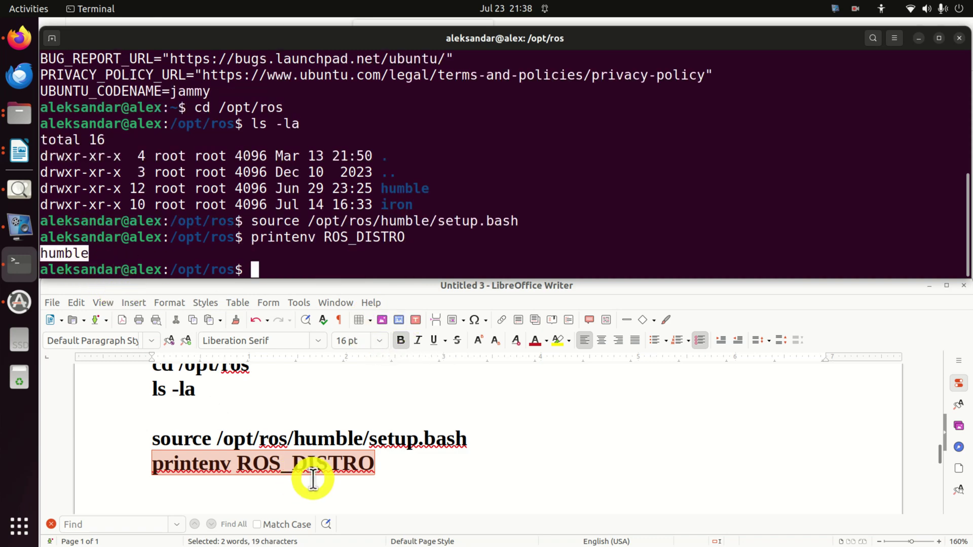
scroll(314, 472, down, 2)
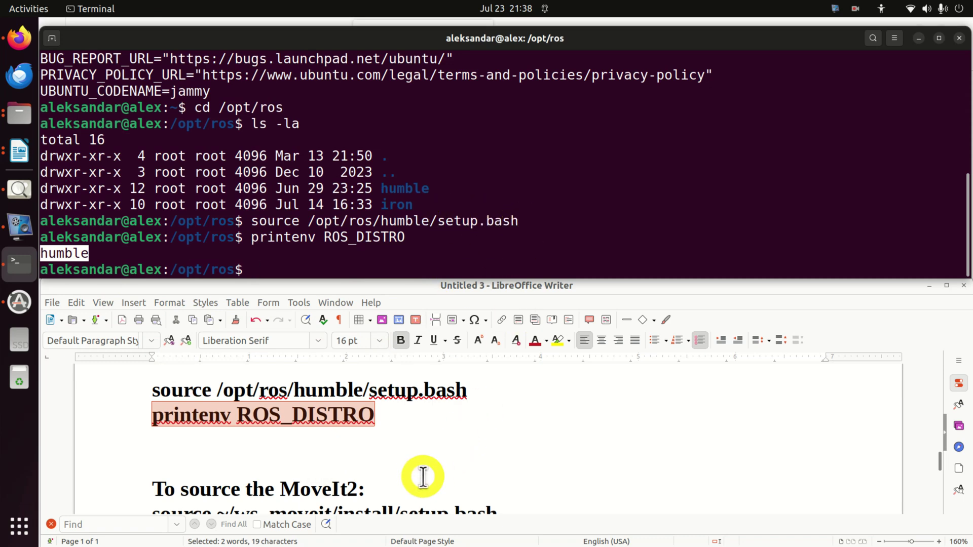
scroll(423, 476, down, 2)
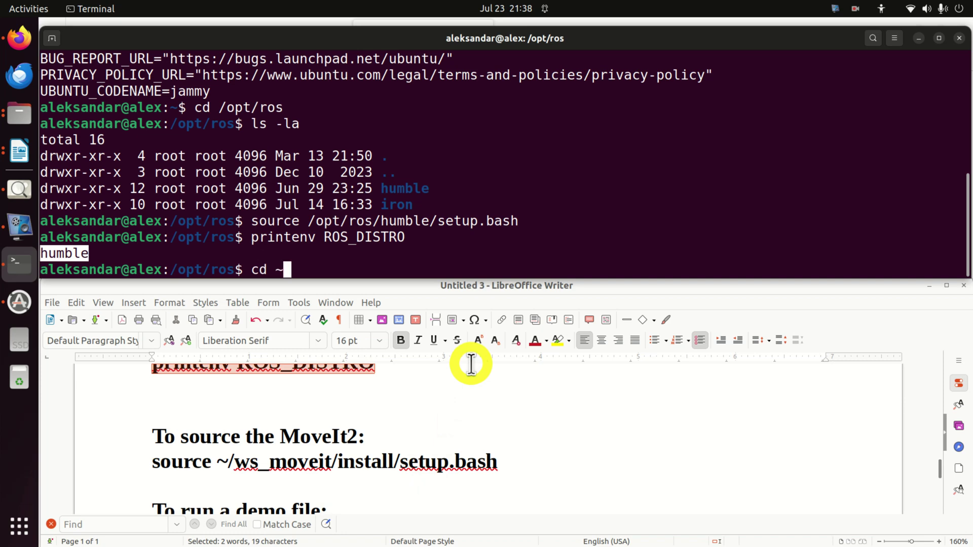
- Run cd ~ and ls -la, then paste and run source ~/ws_moveit/install/setup.bash from the notes
key(Return)
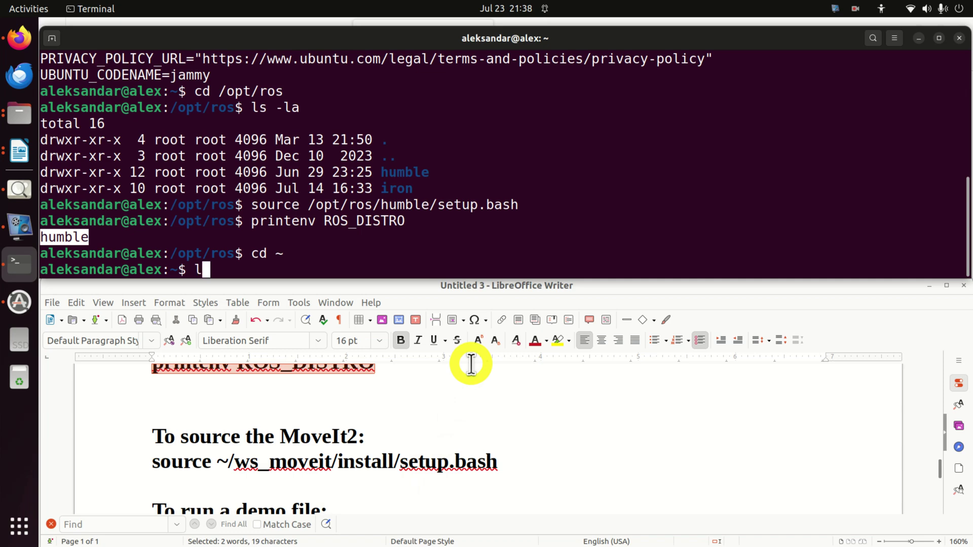
key(Return)
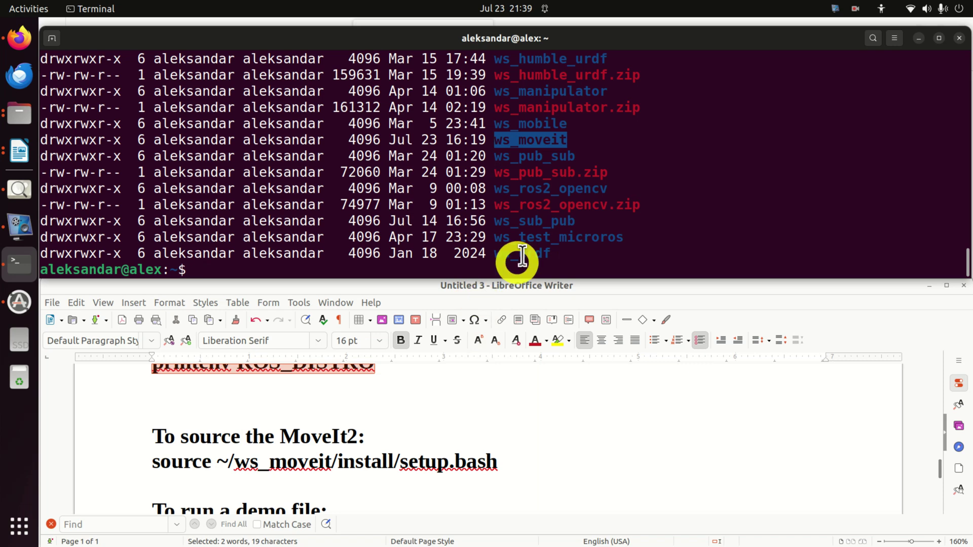
click(500, 461)
drag(499, 462, 155, 462)
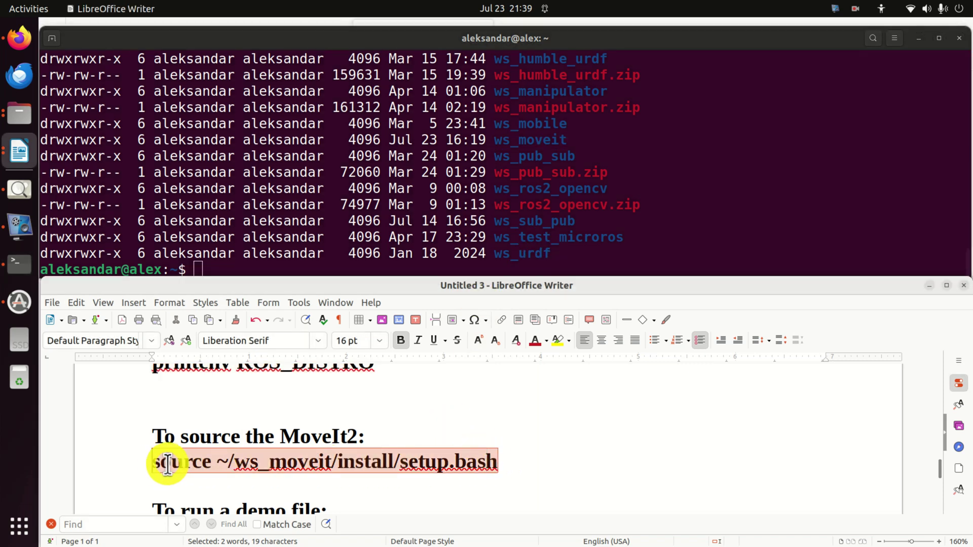
right_click(156, 462)
click(211, 319)
right_click(236, 269)
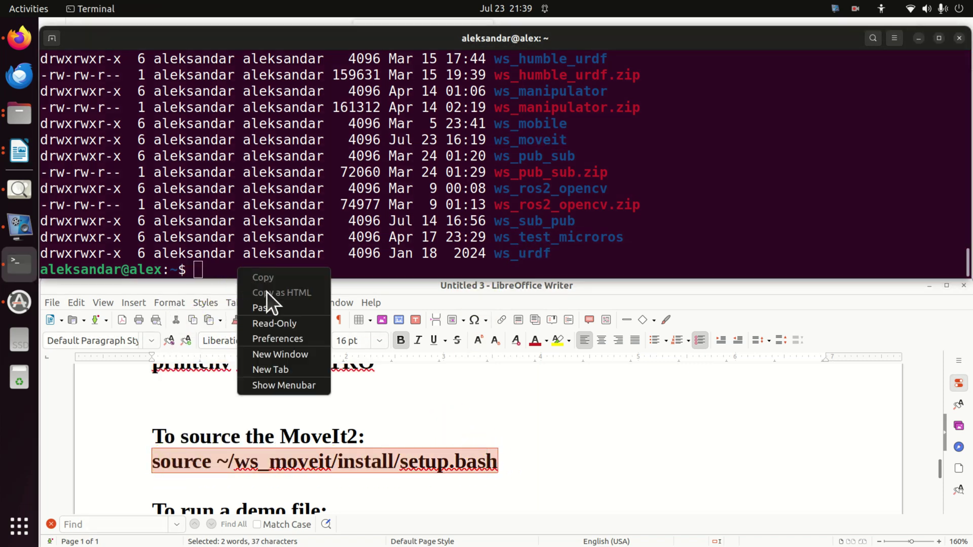
click(273, 308)
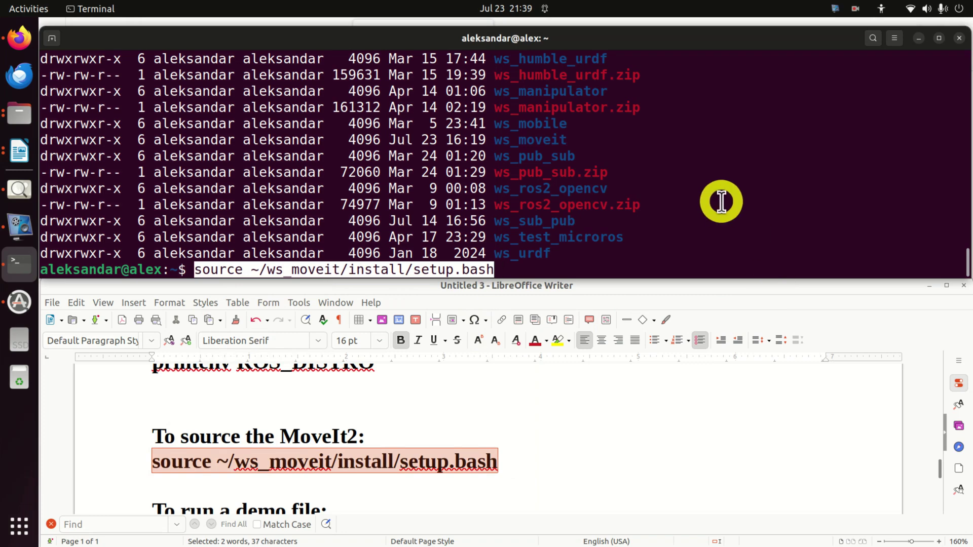
key(Return)
- Select both lines of the ros2 launch moveit2_tutorials demo.launch.py command in the notes and copy them
scroll(323, 469, down, 2)
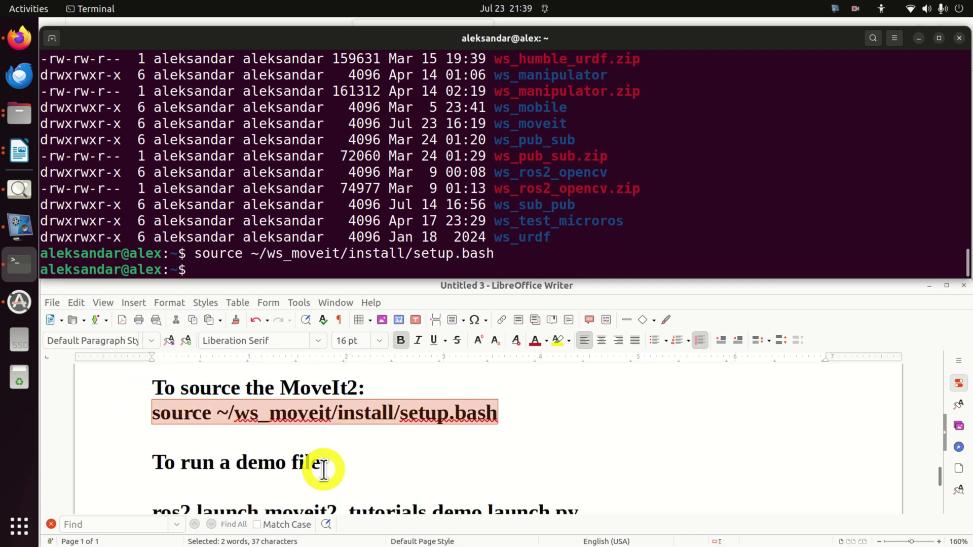
scroll(355, 462, down, 4)
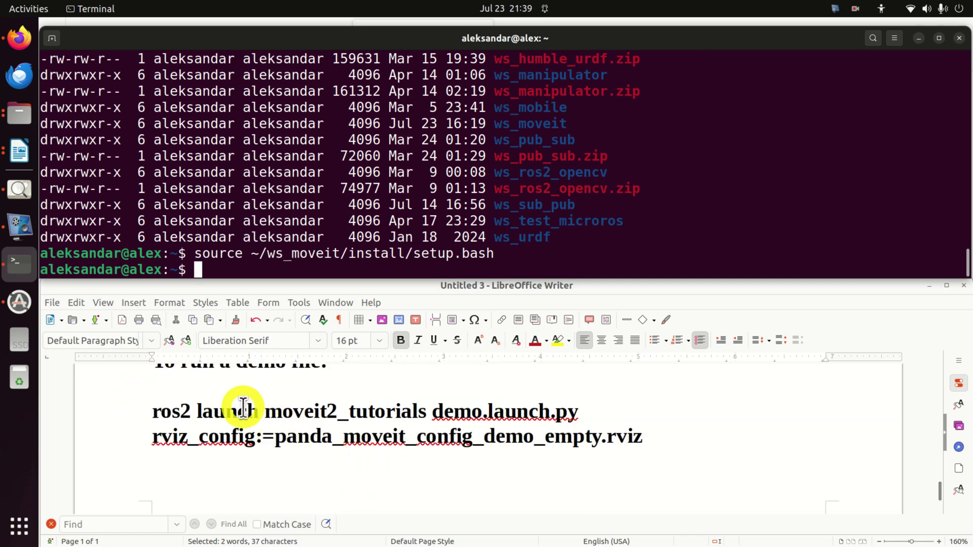
drag(152, 412, 427, 413)
click(283, 412)
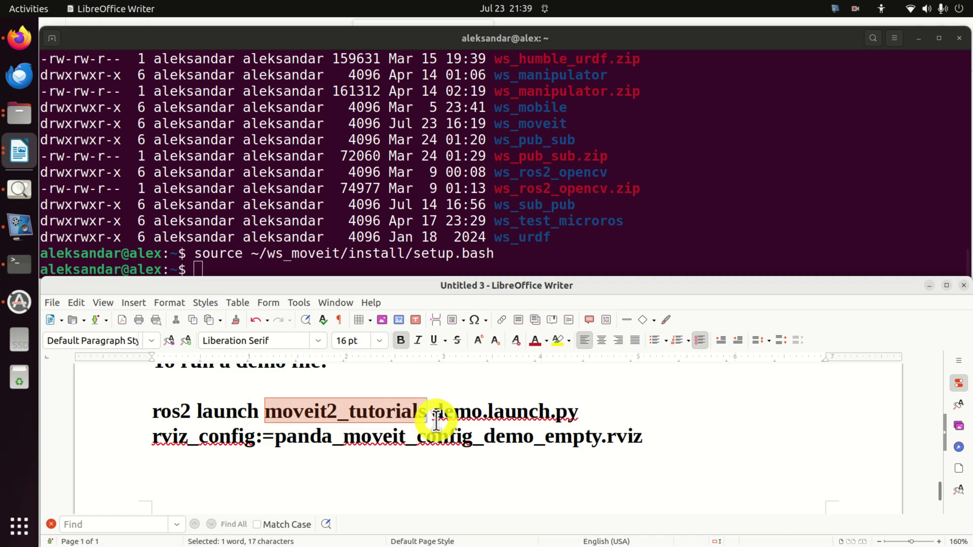
click(543, 254)
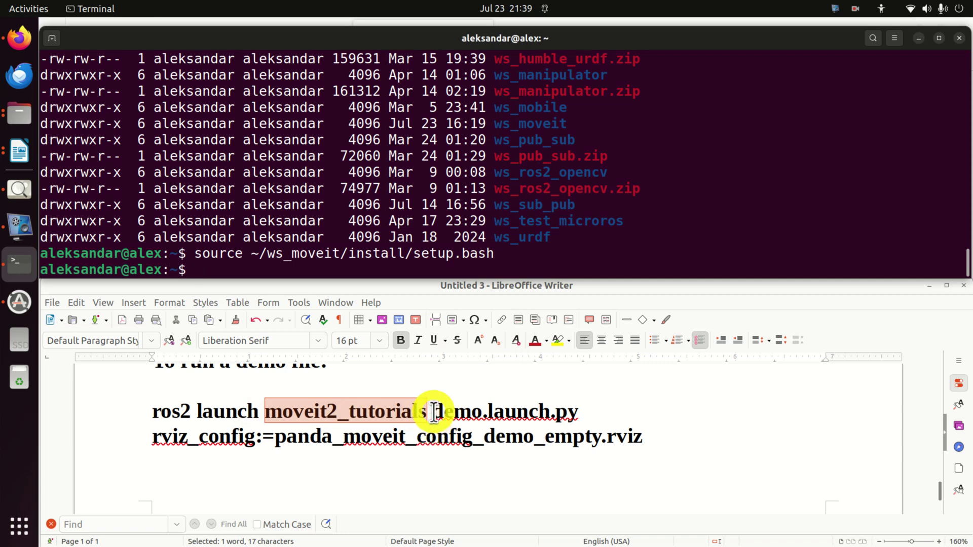
drag(432, 411, 574, 412)
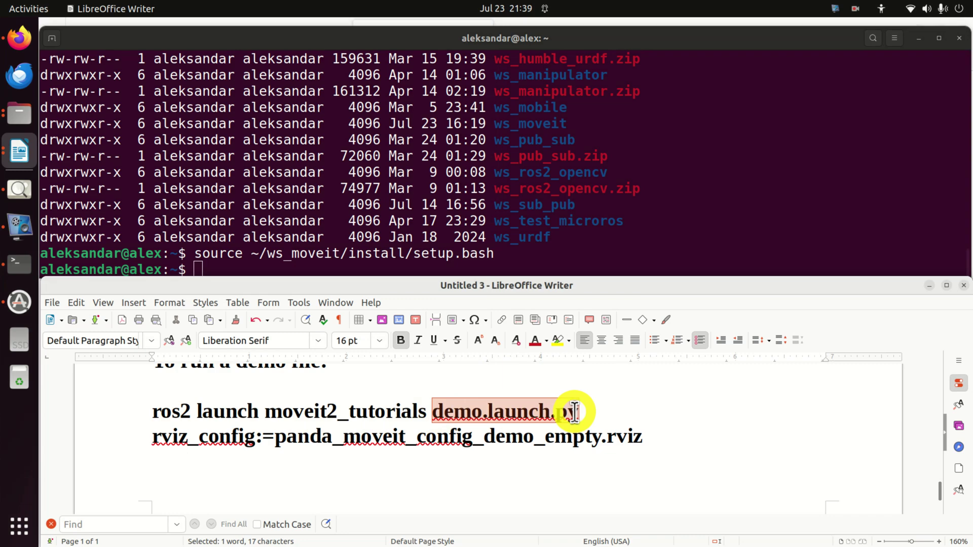
drag(152, 436, 651, 439)
drag(651, 439, 152, 420)
right_click(181, 419)
click(228, 271)
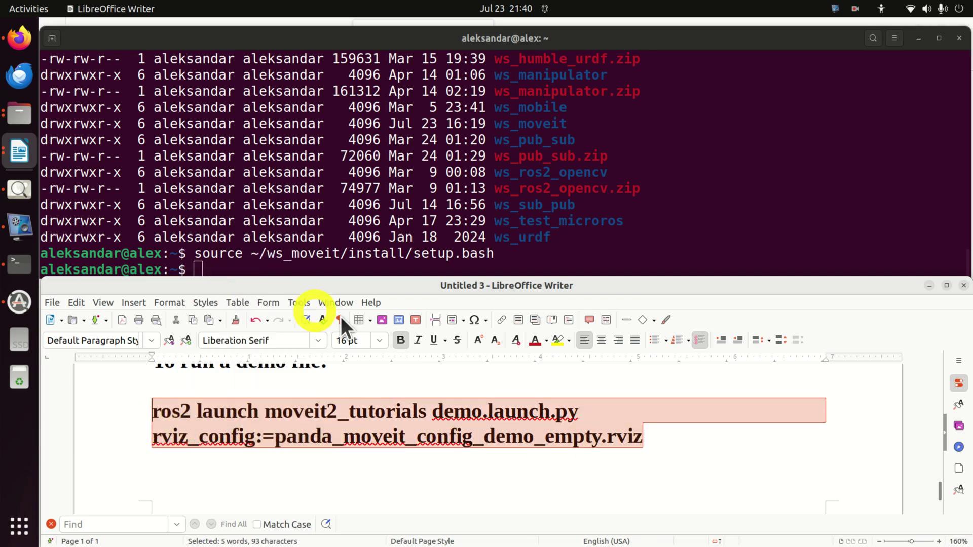
click(511, 262)
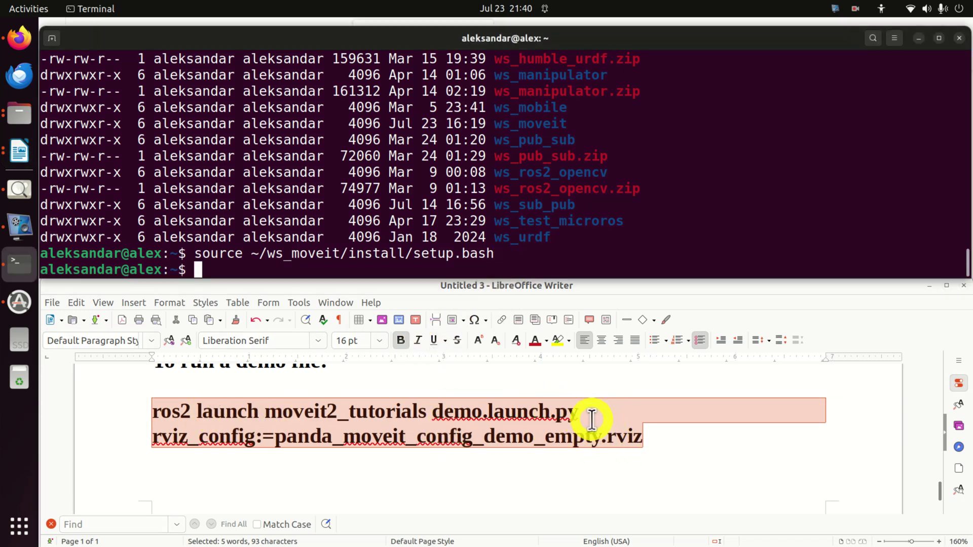
- Re-copy the two-line ros2 launch command from the Writer notes
click(639, 420)
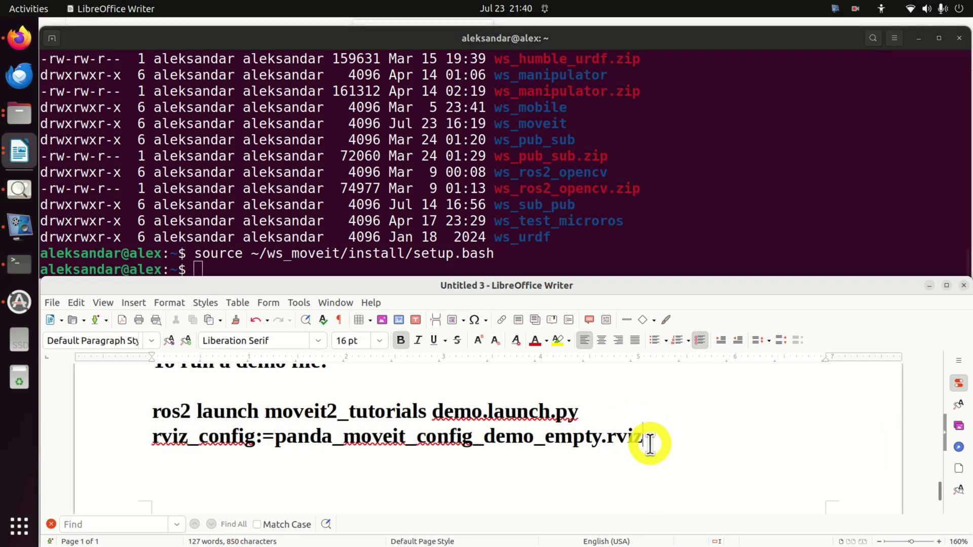
drag(637, 443, 154, 408)
right_click(188, 404)
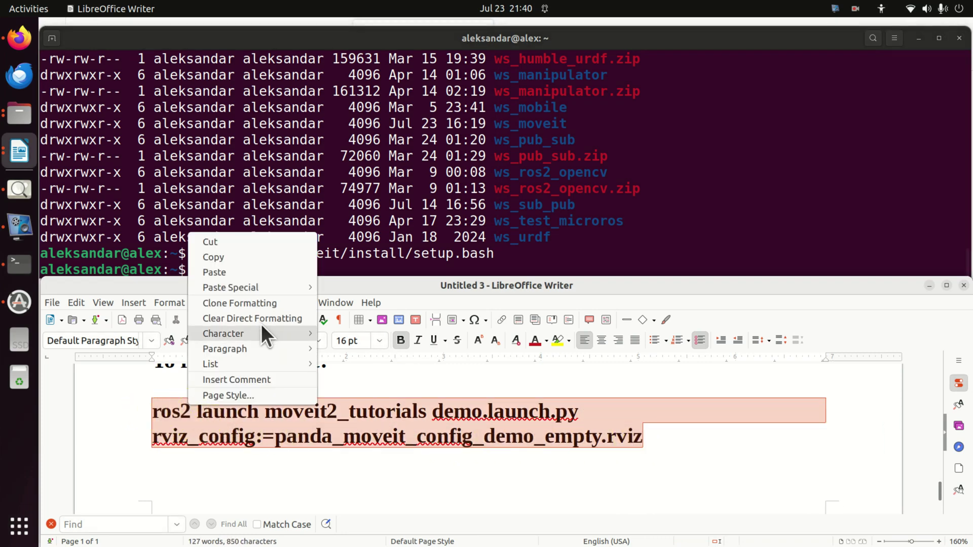
click(245, 257)
- Paste the launch command into the terminal and run it, opening RViz with the empty Panda config
click(260, 262)
right_click(254, 273)
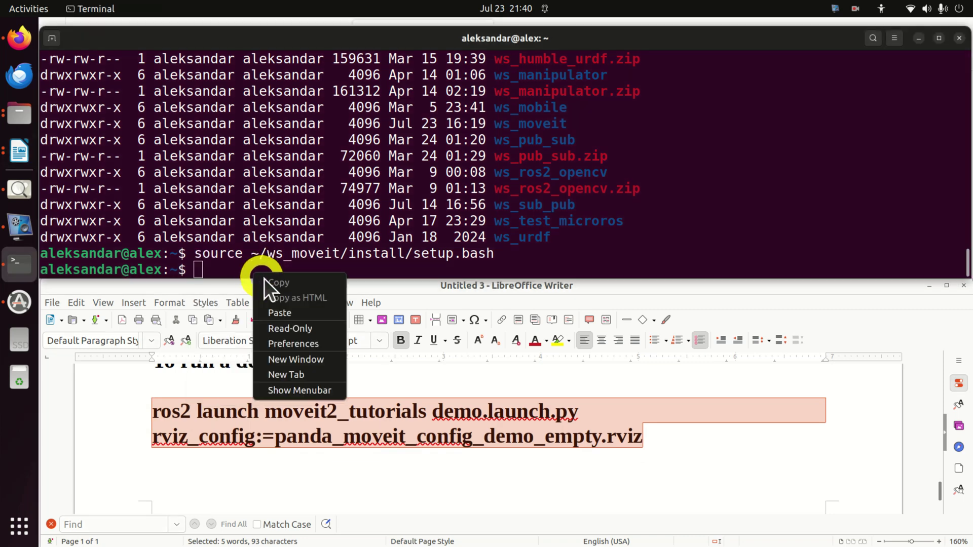
click(302, 313)
key(Left)
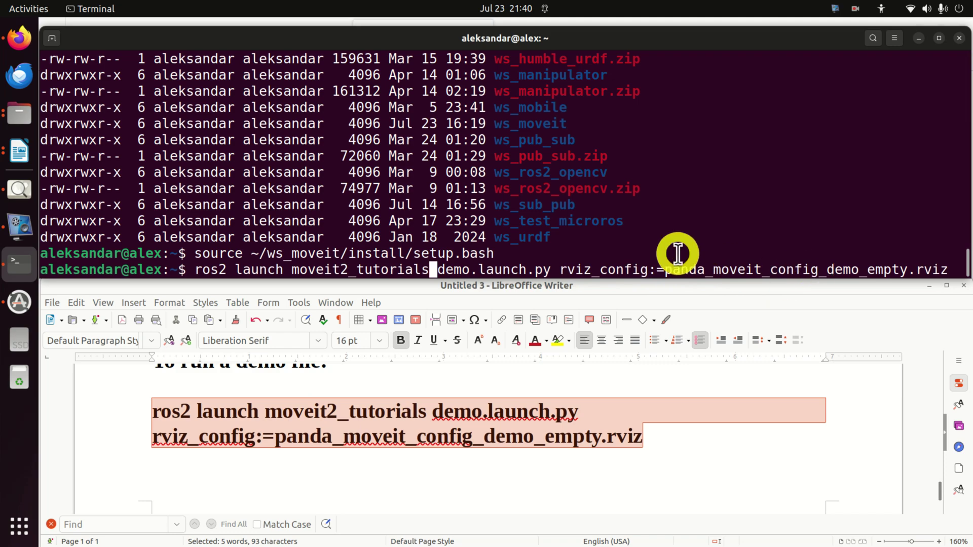
key(Return)
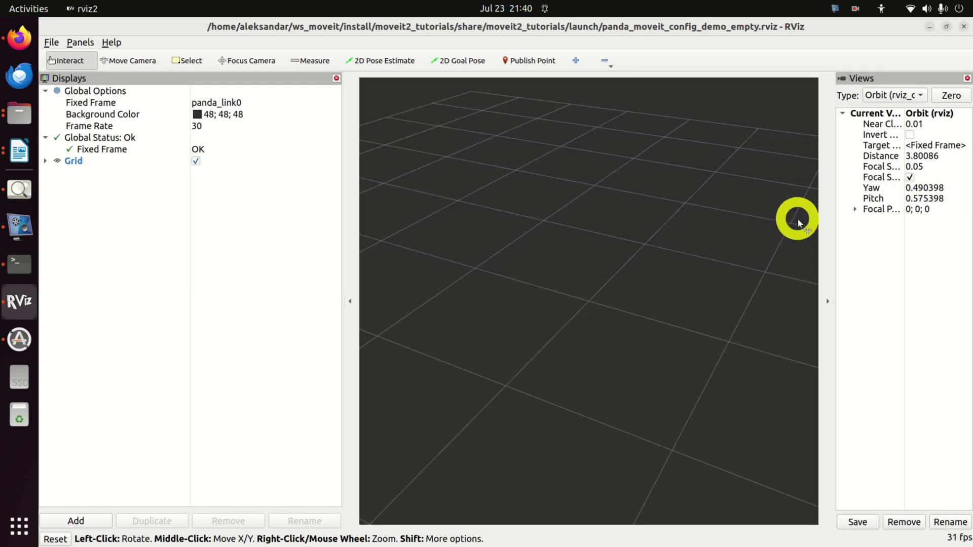
click(19, 267)
scroll(527, 162, up, 10)
scroll(544, 161, up, 10)
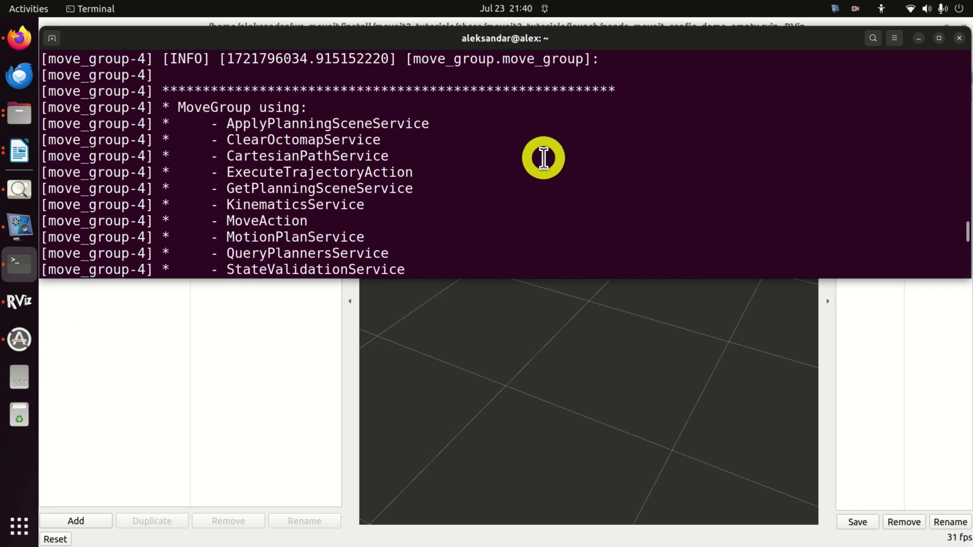
scroll(543, 158, up, 15)
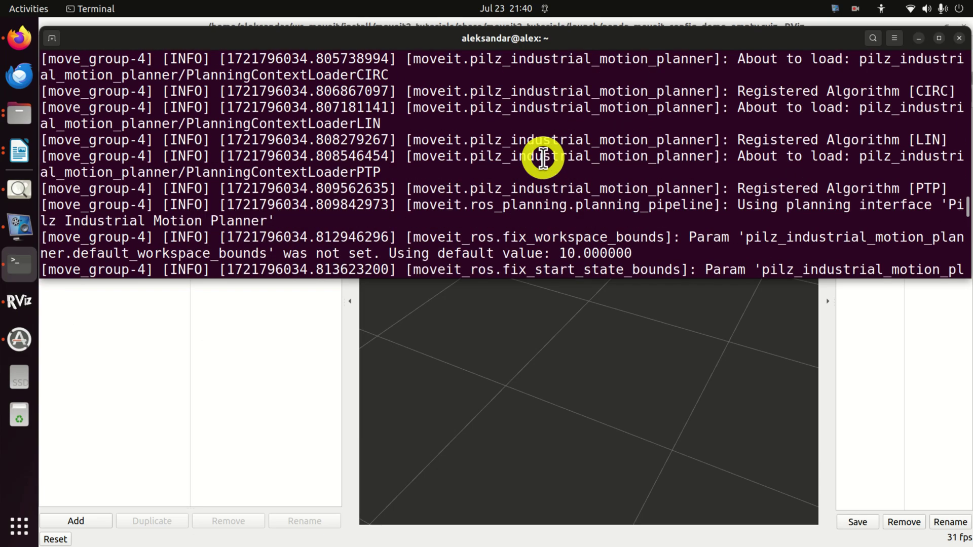
scroll(544, 158, up, 15)
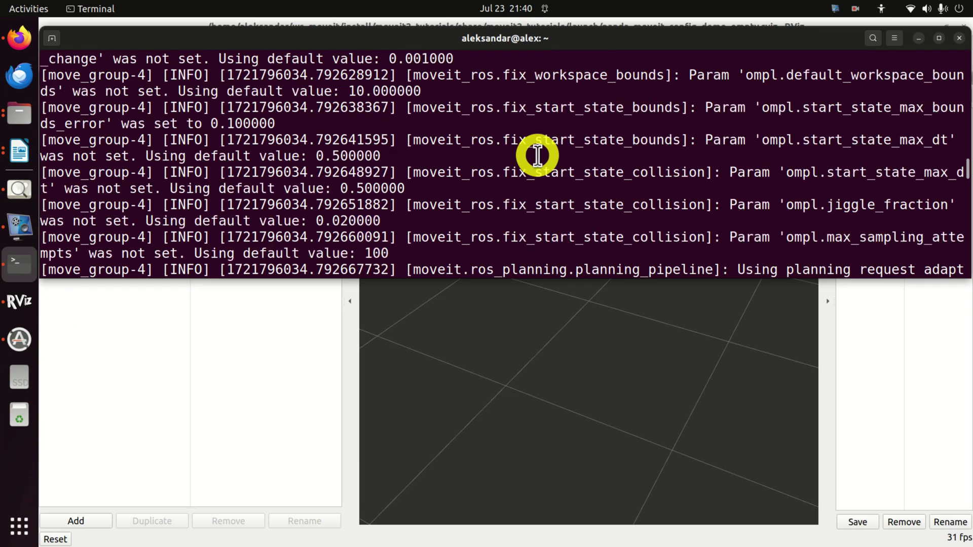
scroll(538, 156, up, 15)
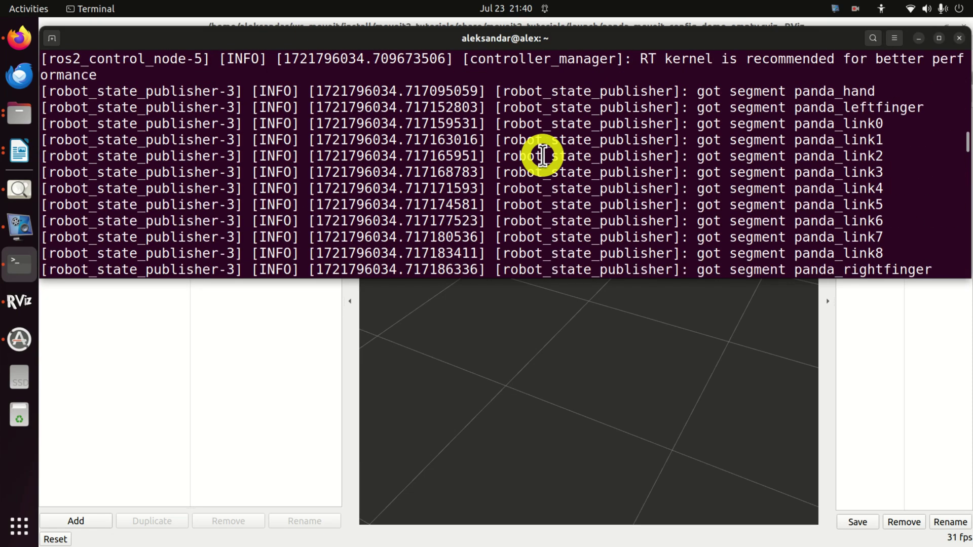
scroll(543, 156, up, 15)
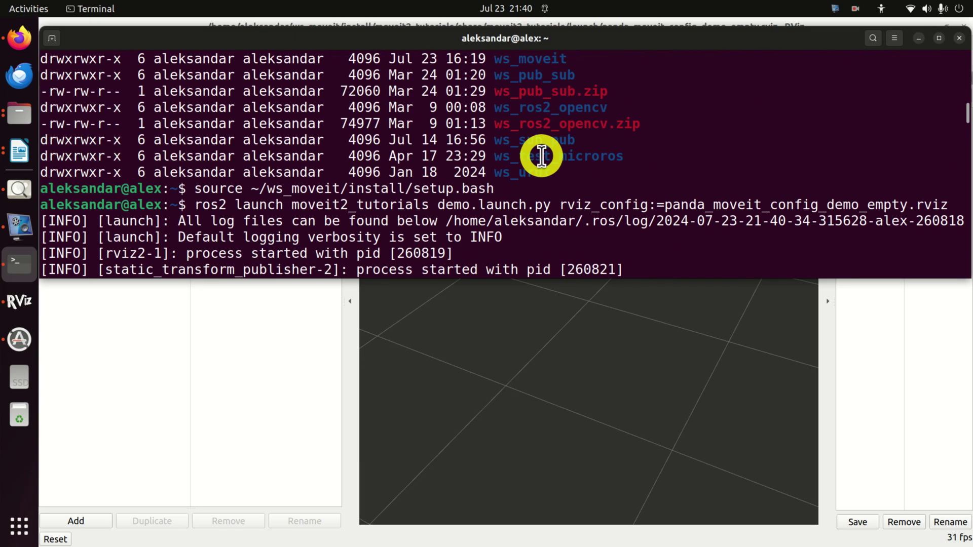
scroll(541, 156, down, 5)
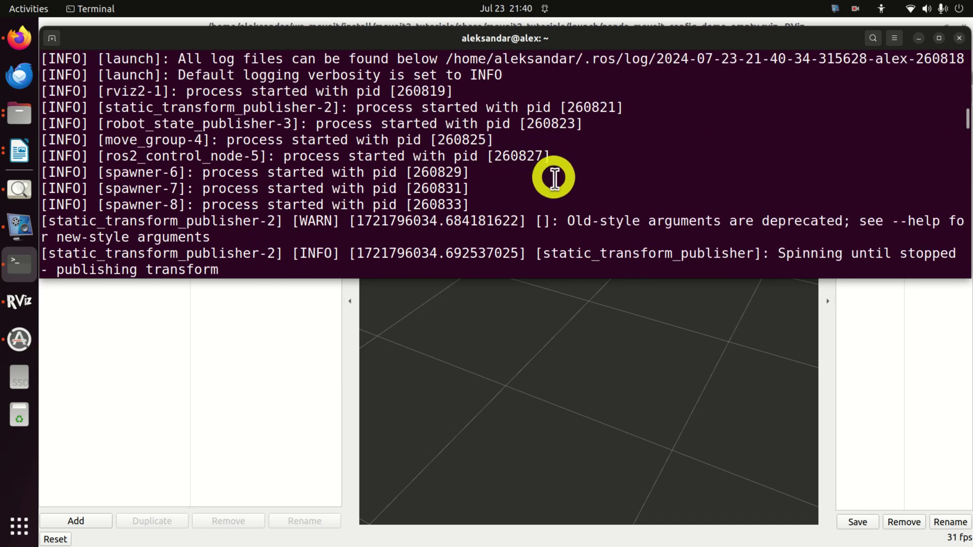
click(562, 370)
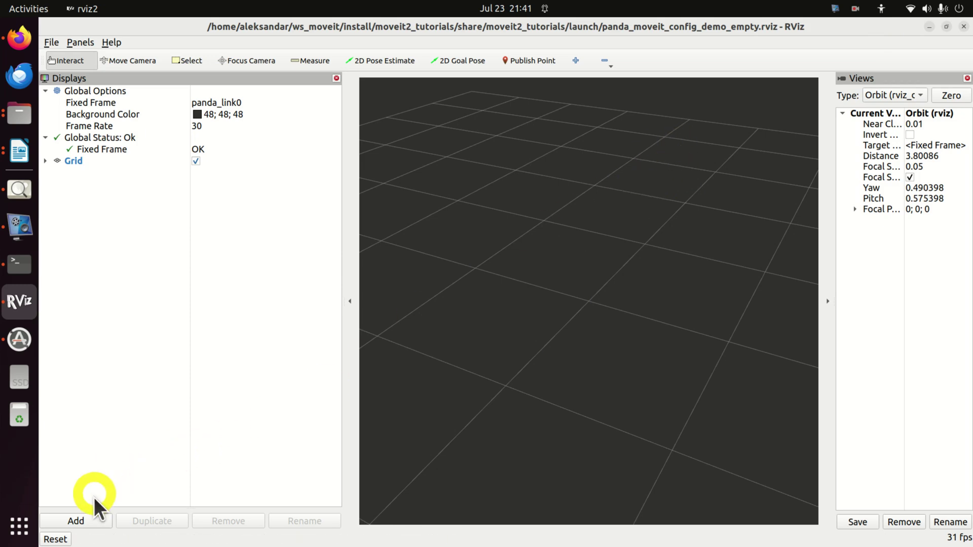
- Add a MotionPlanning display from moveit_ros_visualization through the Displays Add dialog
click(89, 519)
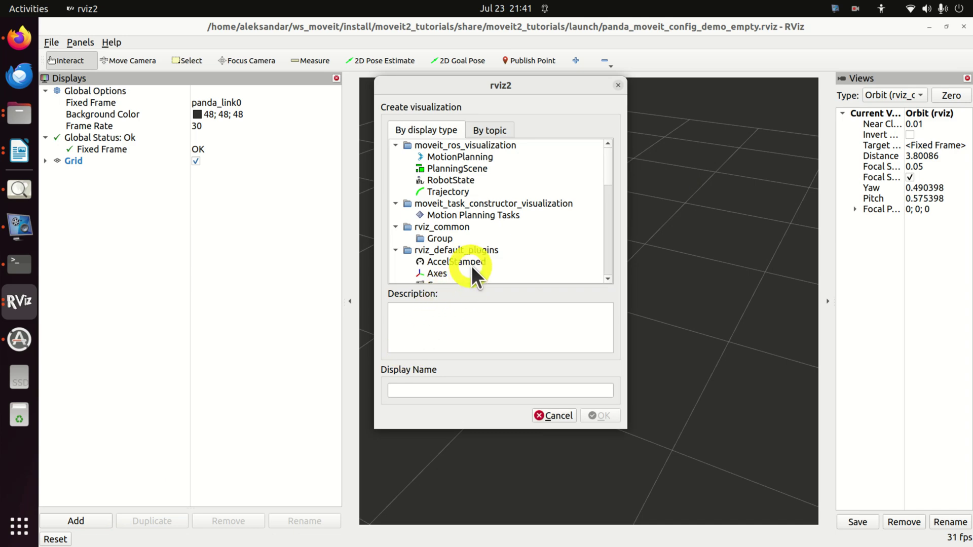
click(473, 158)
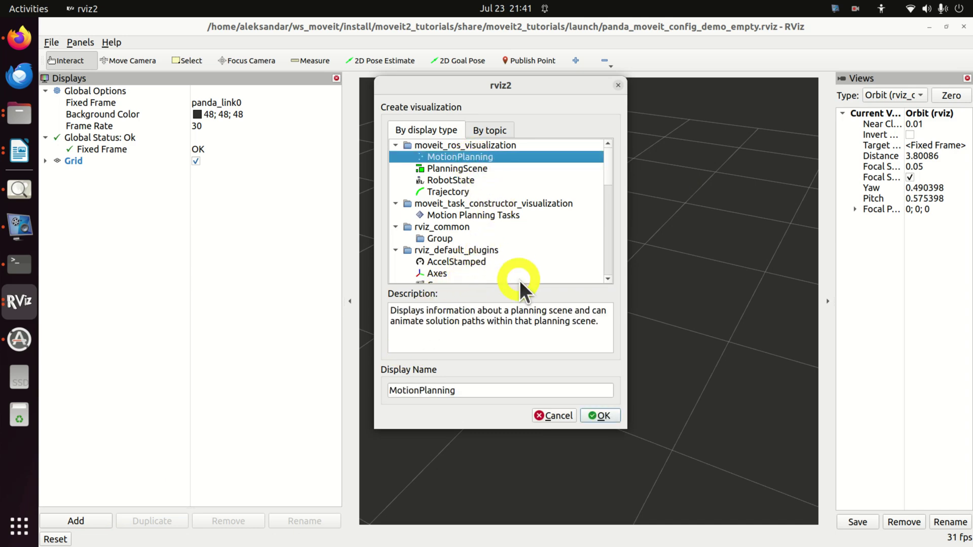
click(603, 417)
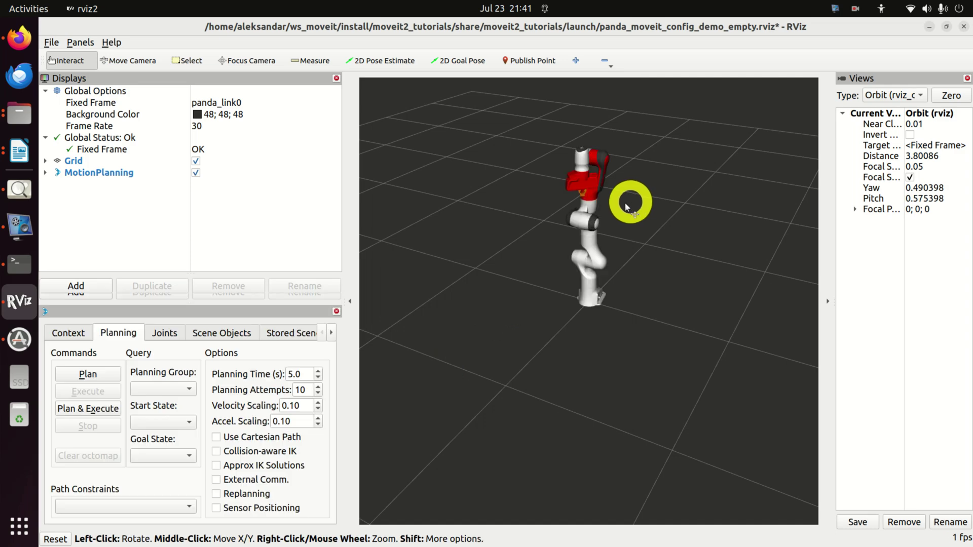
scroll(616, 205, up, 5)
scroll(608, 209, down, 4)
scroll(610, 210, up, 4)
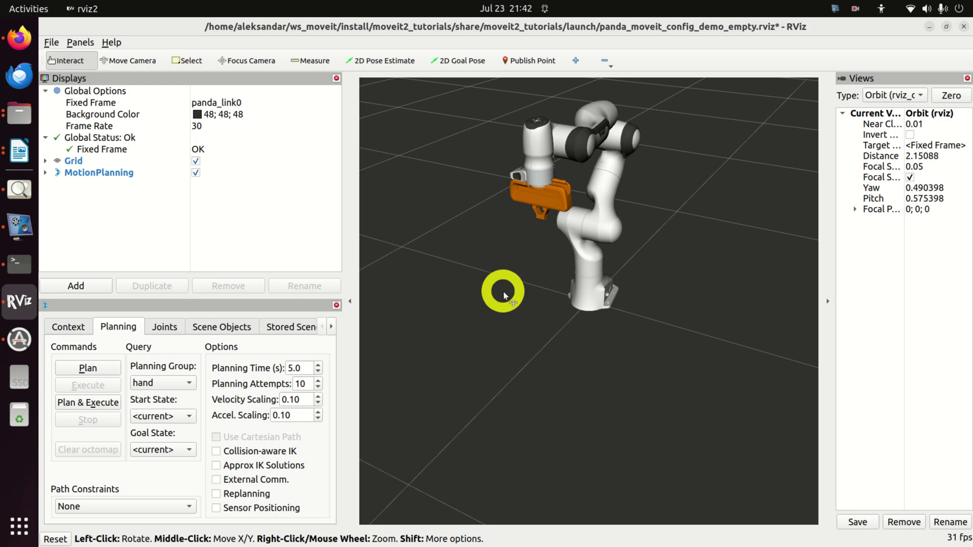
drag(504, 295, 531, 316)
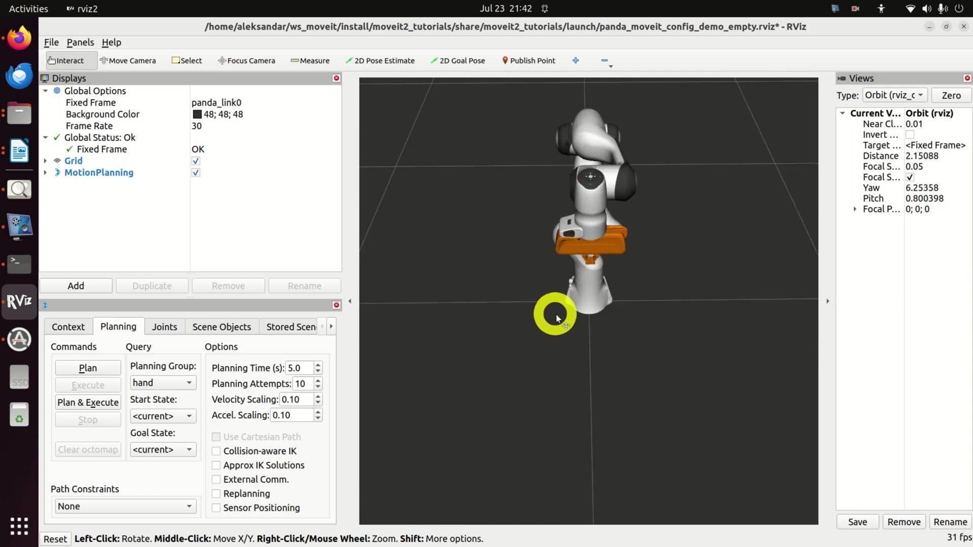
drag(558, 318, 561, 319)
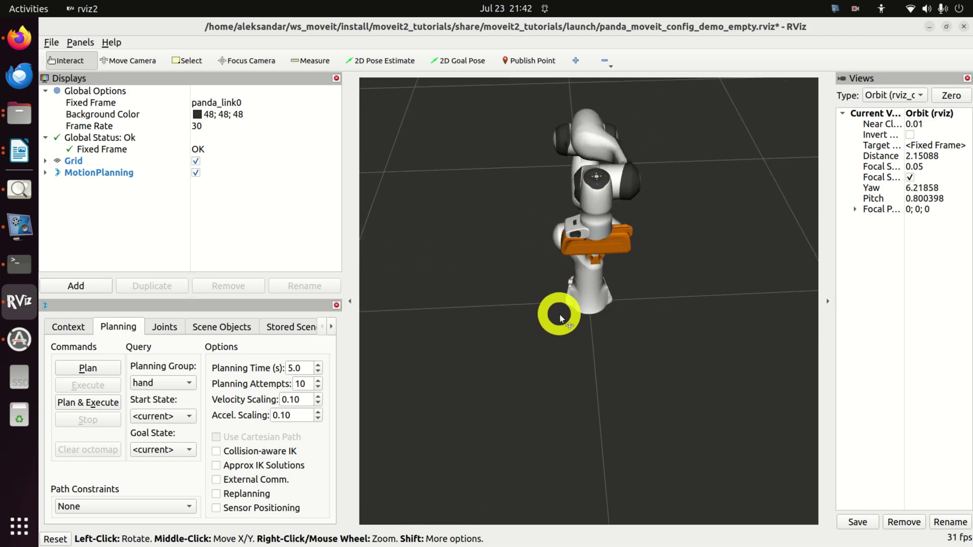
middle_drag(567, 304, 511, 330)
right_drag(603, 350, 428, 341)
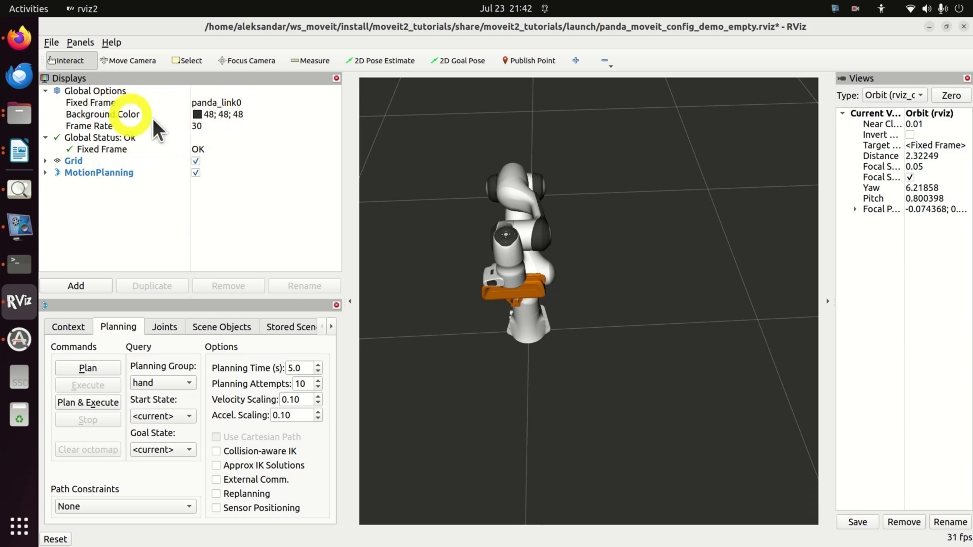
- Keep panda_link0 as the Fixed Frame and orbit the view lower around the robot
click(310, 114)
click(314, 103)
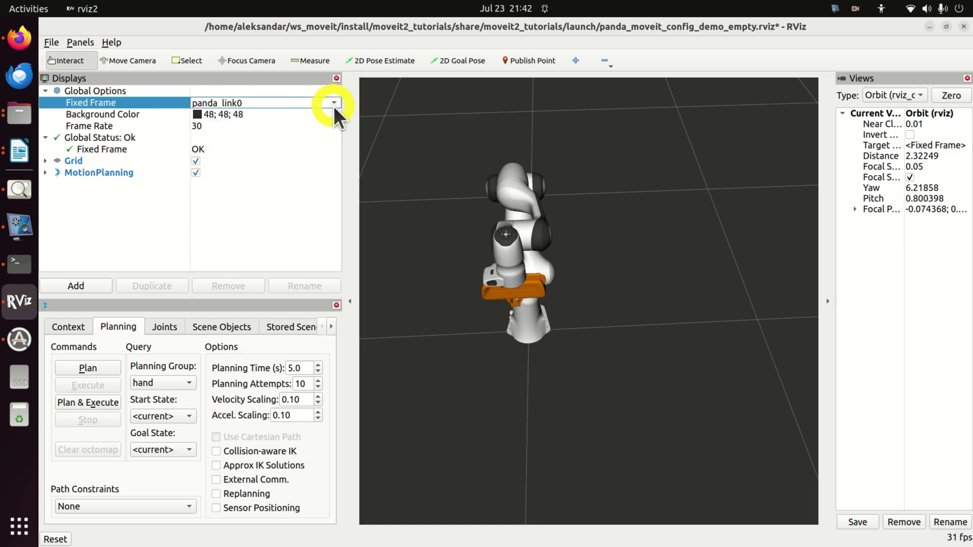
click(334, 104)
click(287, 135)
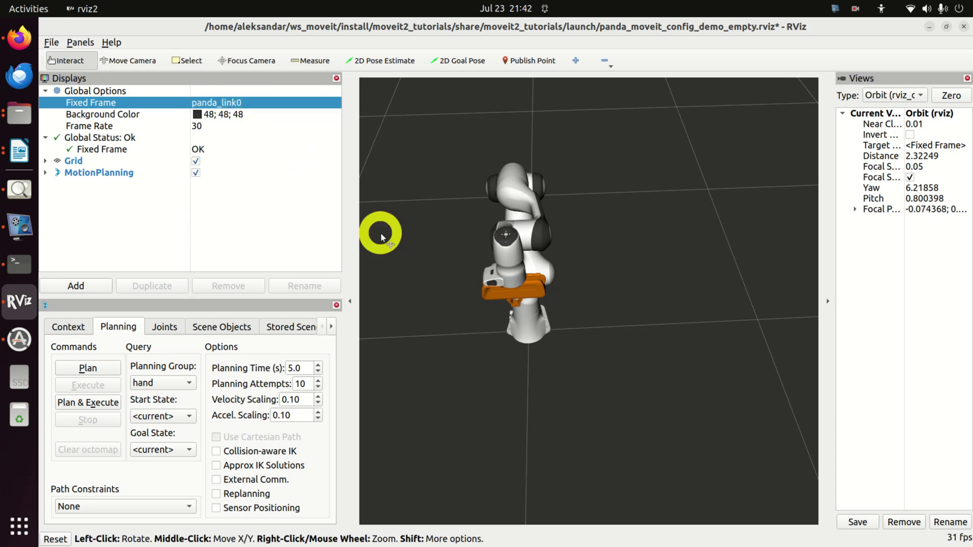
drag(492, 347, 531, 311)
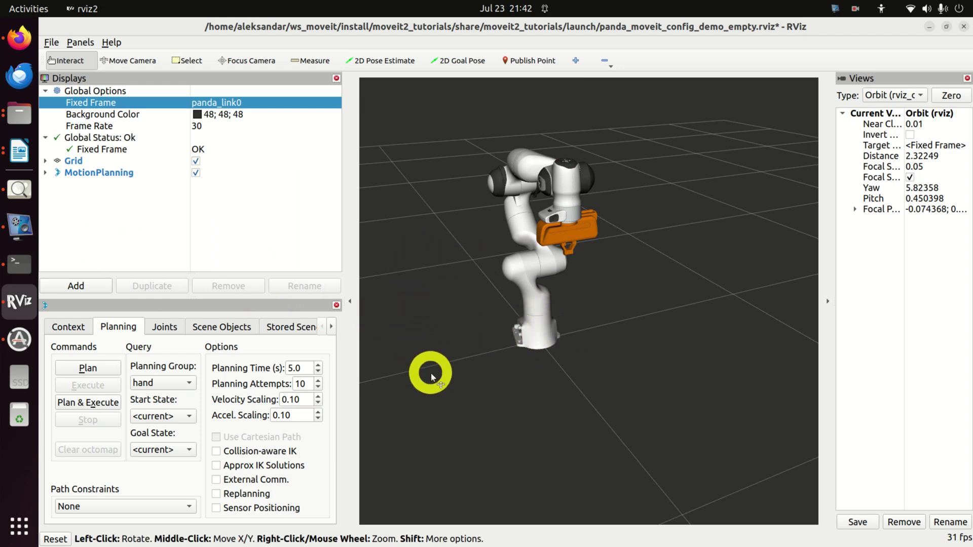
- Expand the MotionPlanning display and check its Robot Description and Planning Scene Topic values
click(45, 173)
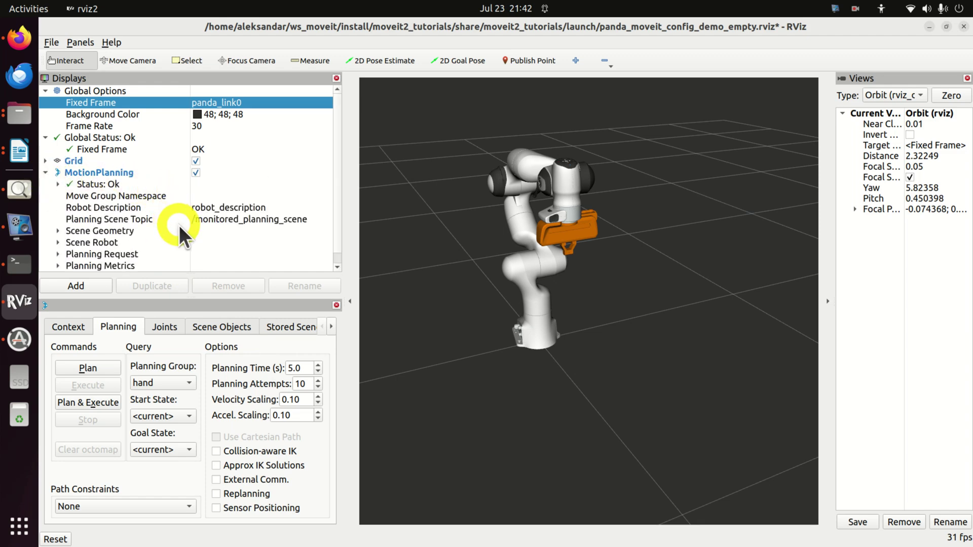
scroll(179, 225, down, 1)
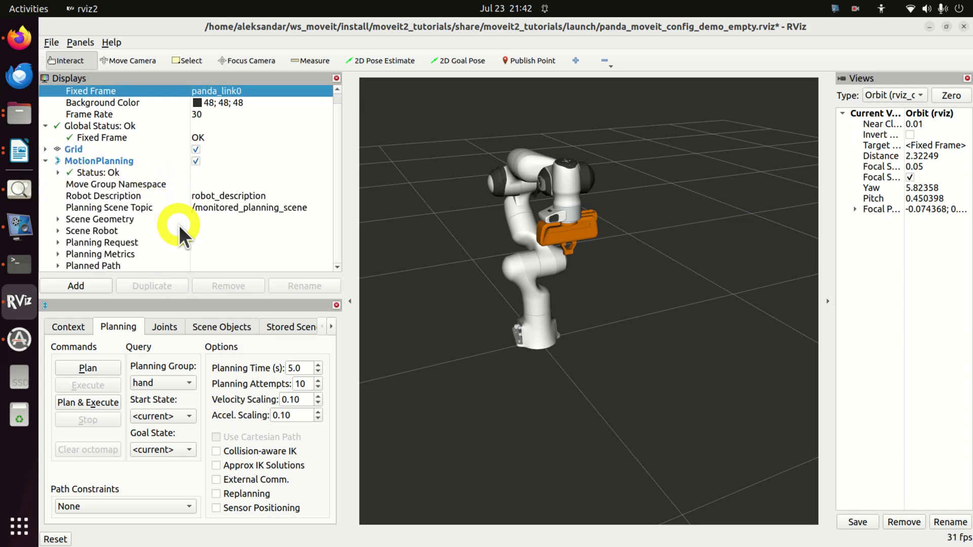
click(243, 195)
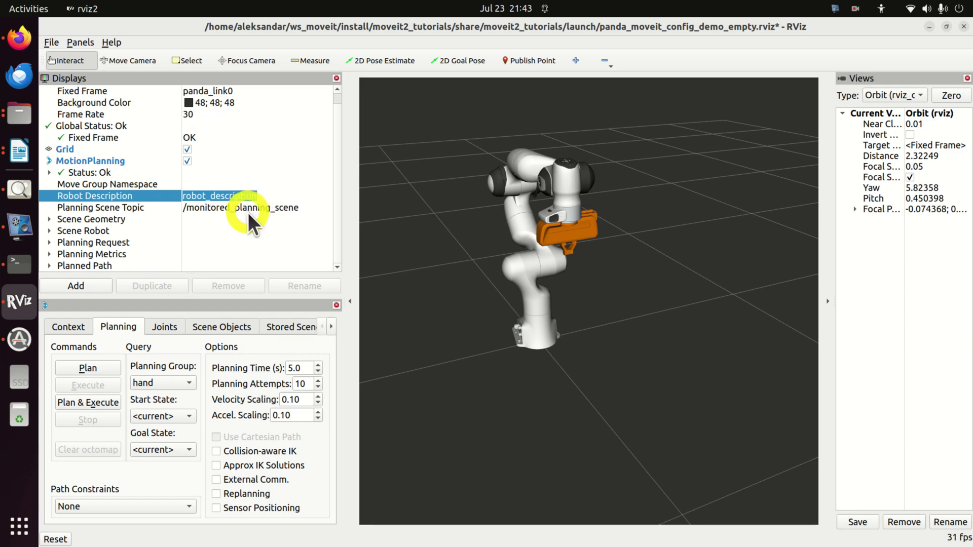
click(248, 212)
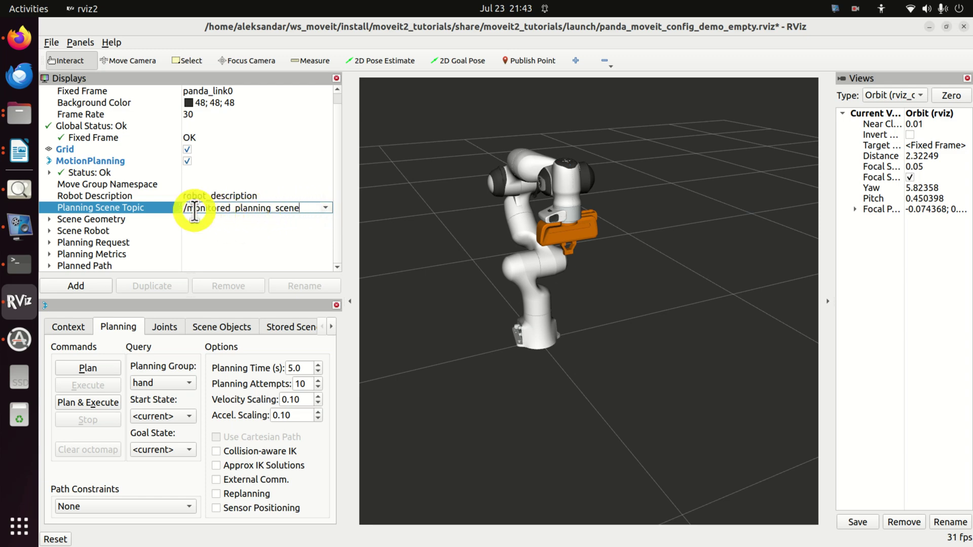
- Browse the Scene Geometry and Scene Robot settings, then expand Planning Request
click(50, 221)
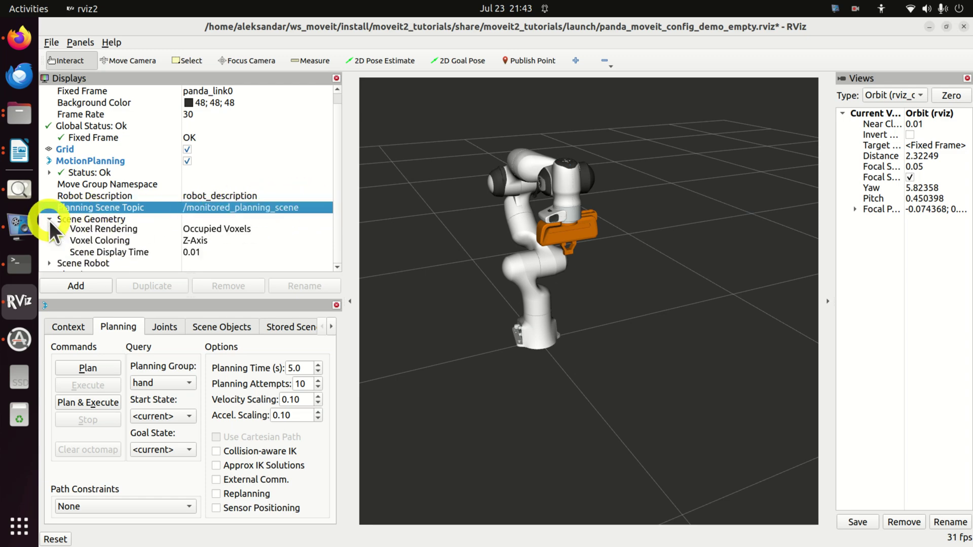
scroll(305, 224, down, 2)
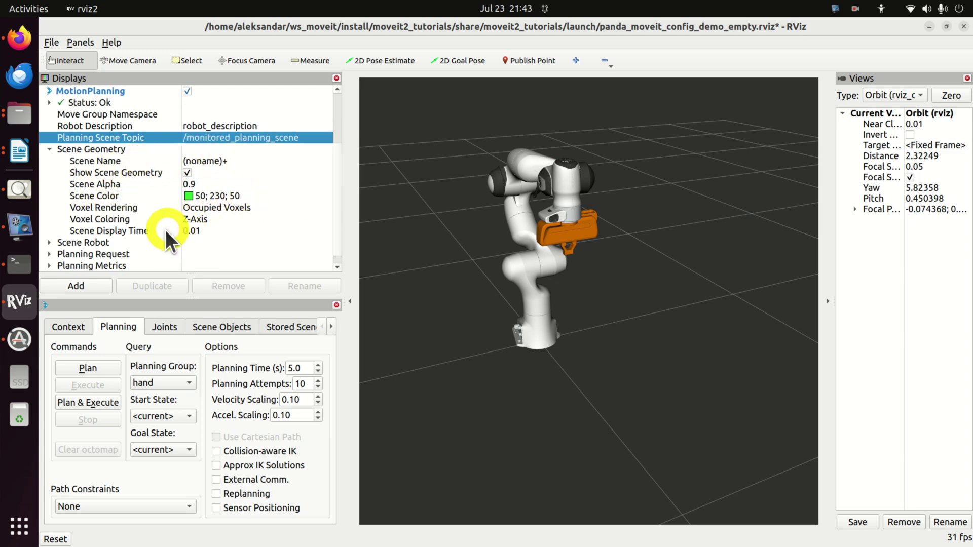
click(49, 150)
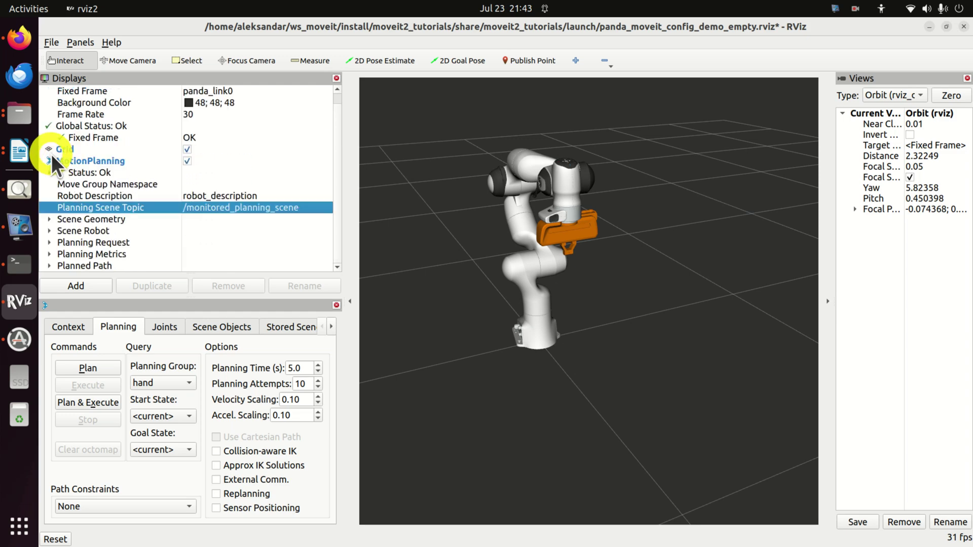
click(52, 231)
scroll(219, 240, down, 2)
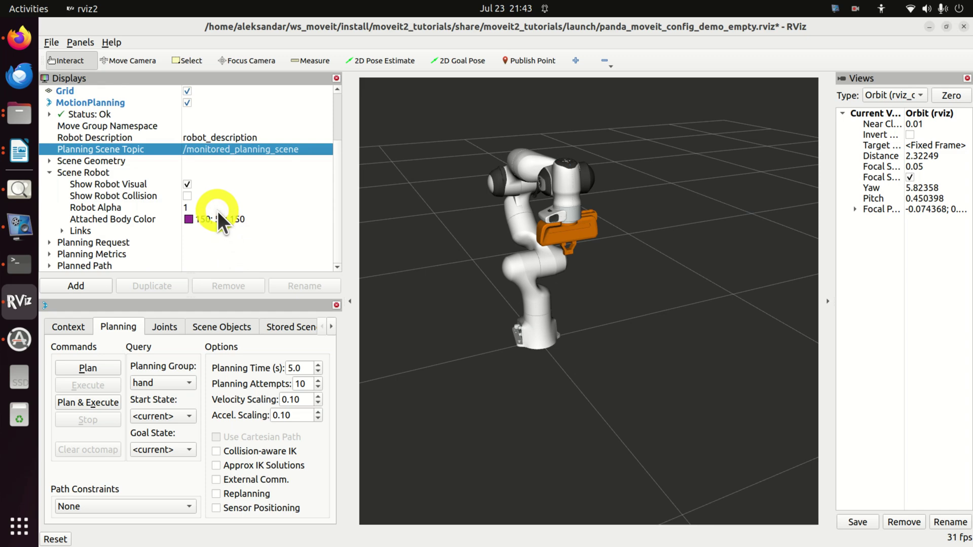
click(49, 172)
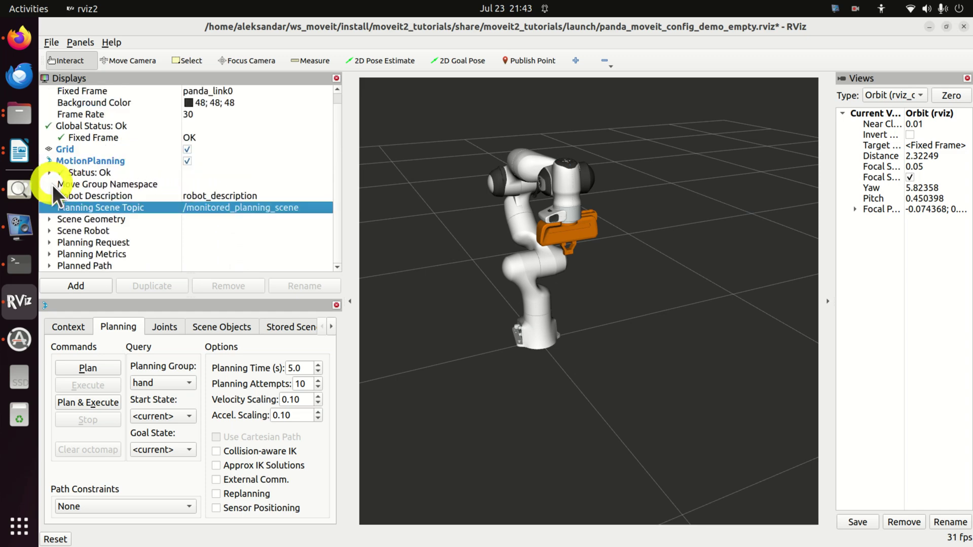
click(50, 243)
scroll(223, 227, down, 3)
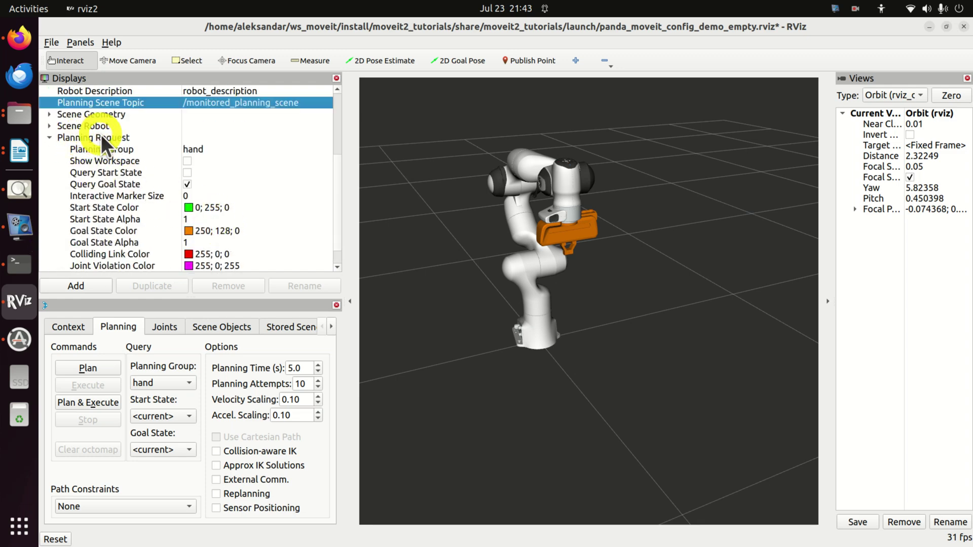
- Switch the Planning Request's Planning Group from hand to panda_arm
click(229, 148)
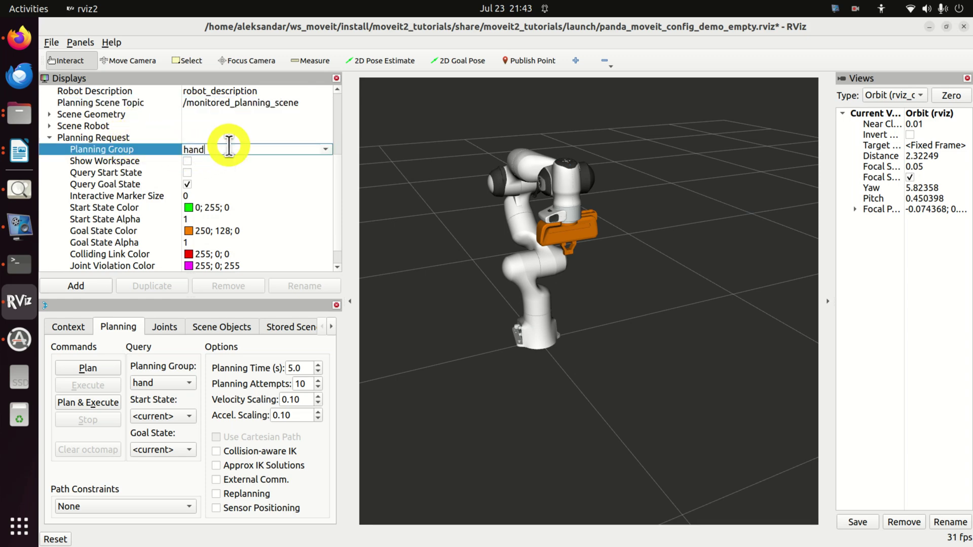
click(327, 149)
click(287, 168)
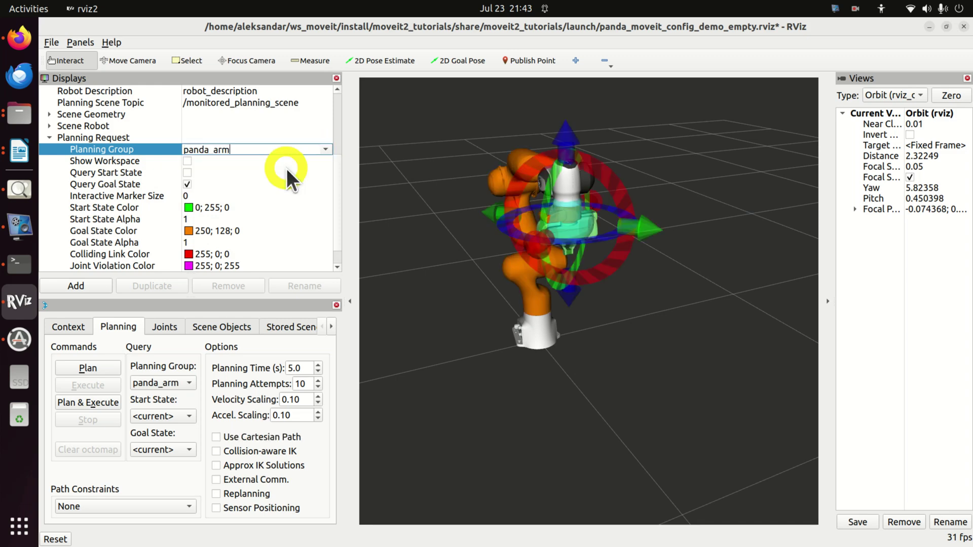
drag(477, 321, 471, 345)
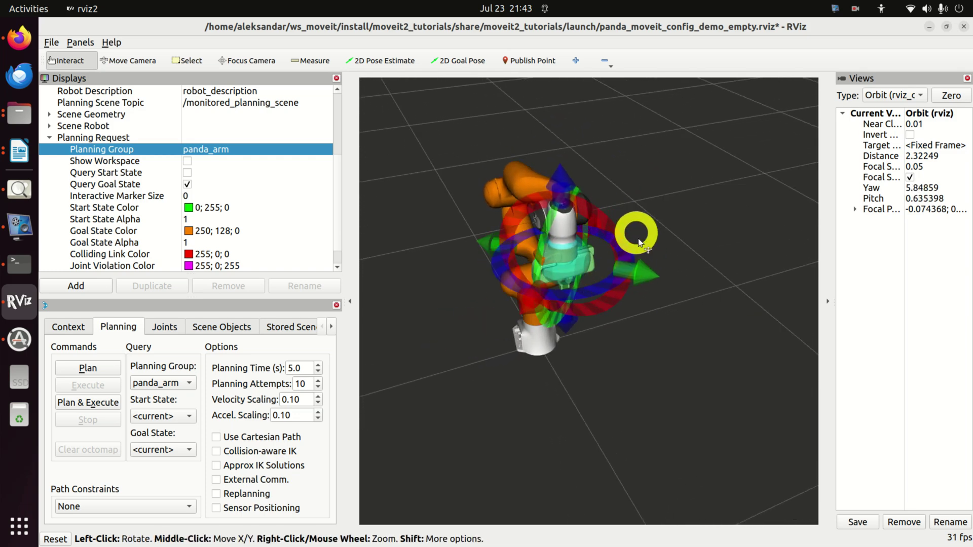
drag(634, 281, 667, 254)
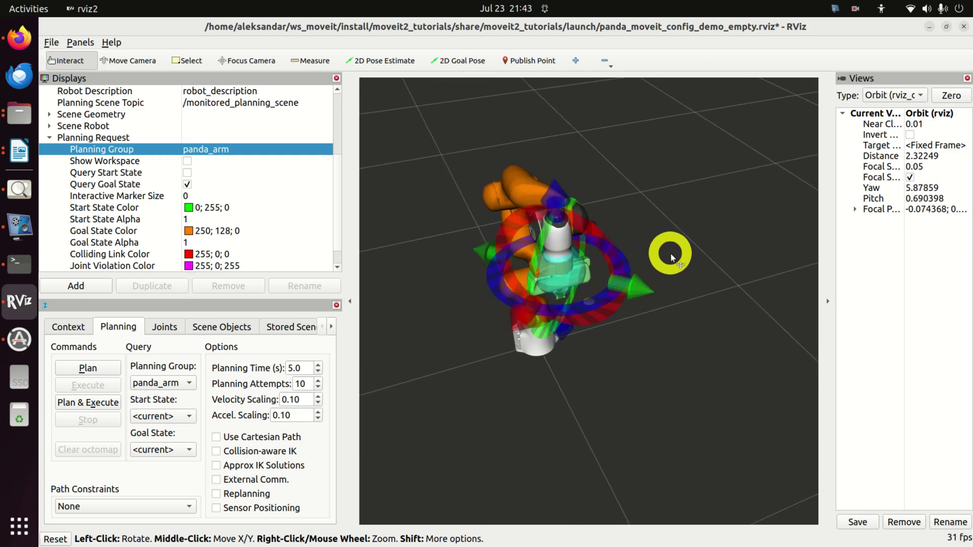
- Toggle the orange goal-state arm off and on, then drag its marker to a new pose on the left
click(188, 184)
mouse_move(446, 272)
mouse_down()
mouse_move(500, 276)
mouse_move(511, 235)
mouse_move(446, 229)
mouse_move(441, 284)
mouse_move(484, 304)
mouse_move(532, 263)
mouse_move(491, 274)
mouse_up()
click(186, 185)
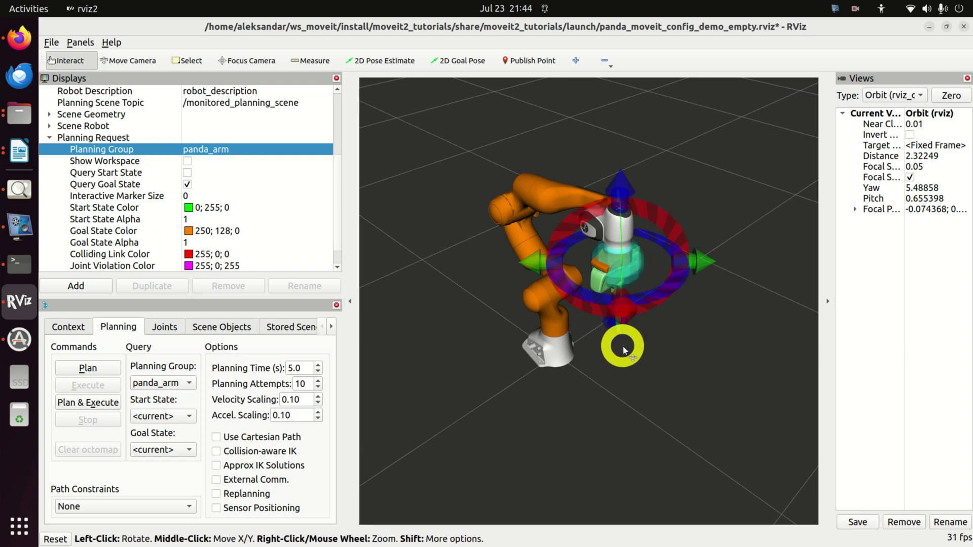
scroll(623, 352, down, 1)
drag(623, 351, 662, 344)
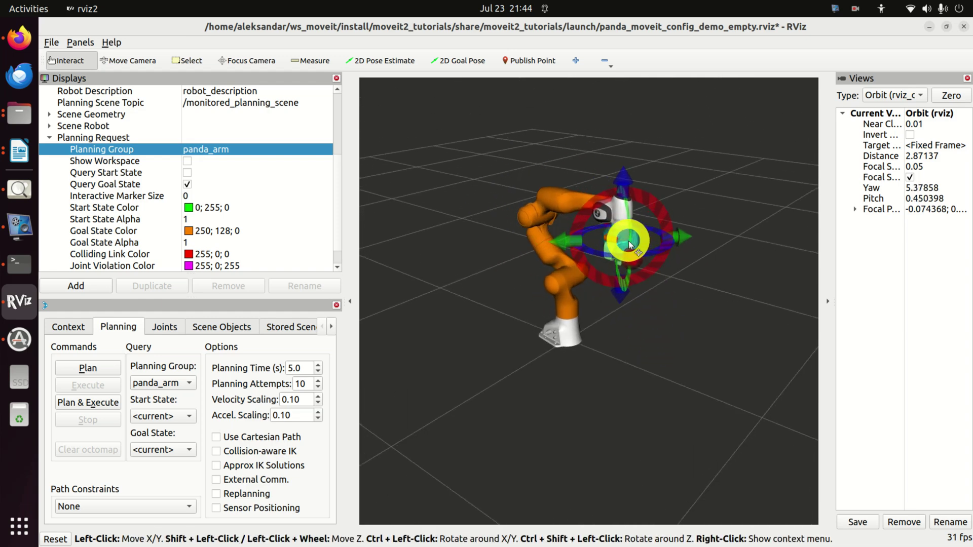
mouse_move(629, 240)
mouse_down()
mouse_move(514, 246)
mouse_move(470, 229)
mouse_move(442, 200)
mouse_up()
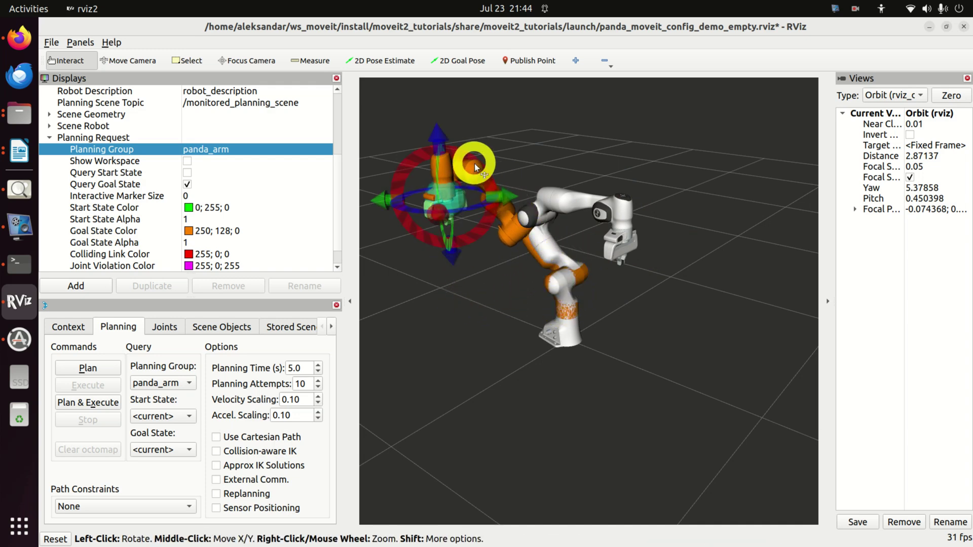
drag(482, 274, 494, 297)
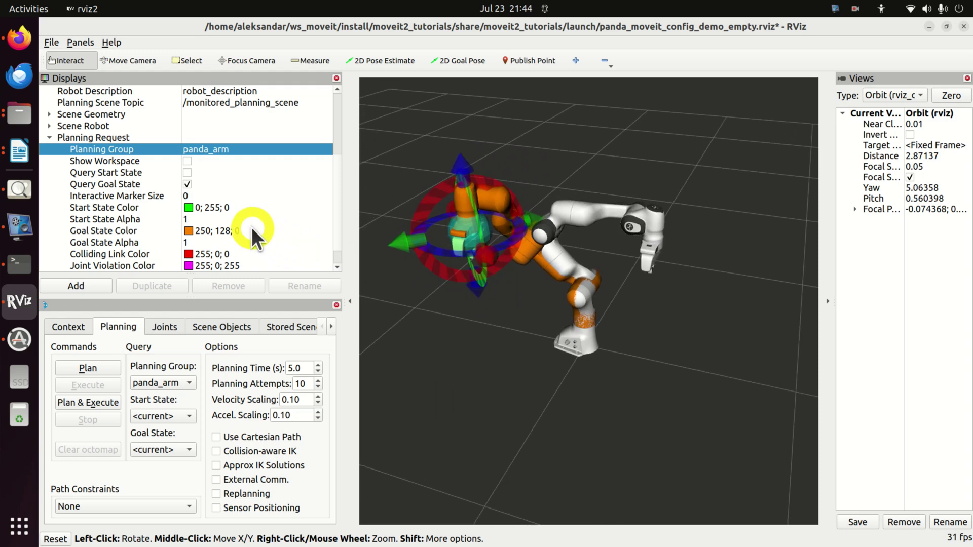
- Show the green start-state arm and drag its end effector to a new pose beside the goal arm
click(187, 173)
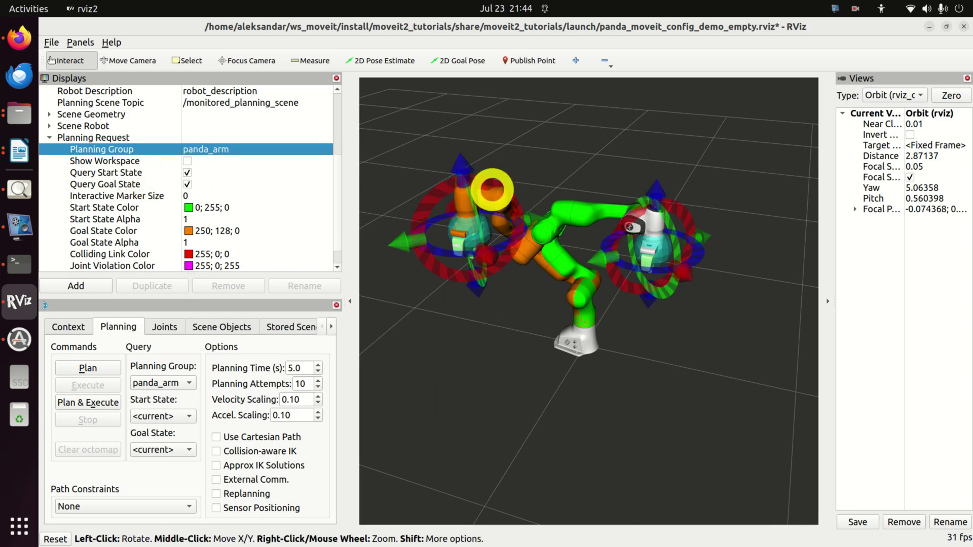
mouse_move(665, 252)
mouse_down()
mouse_move(725, 212)
mouse_move(709, 272)
mouse_move(727, 285)
mouse_move(723, 298)
mouse_up()
drag(670, 195, 696, 204)
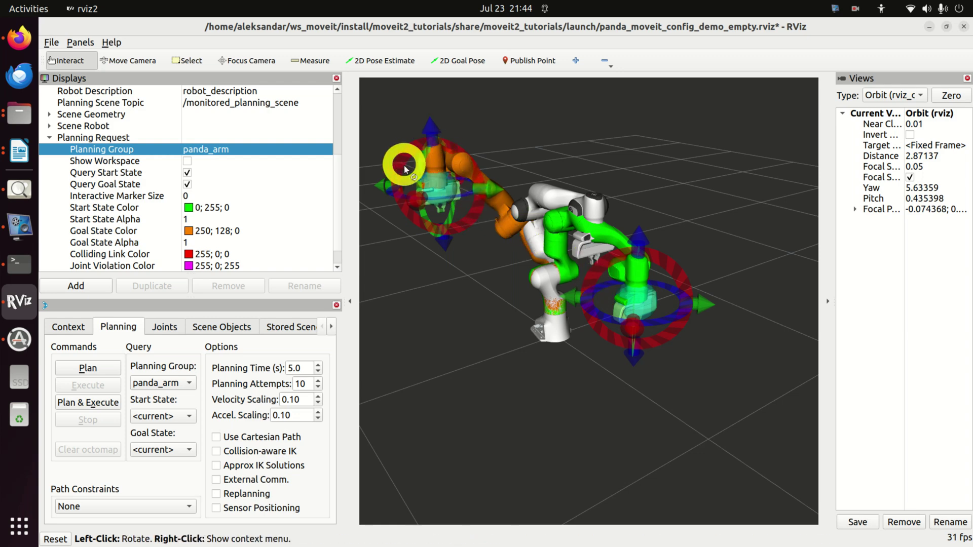
drag(474, 287, 550, 287)
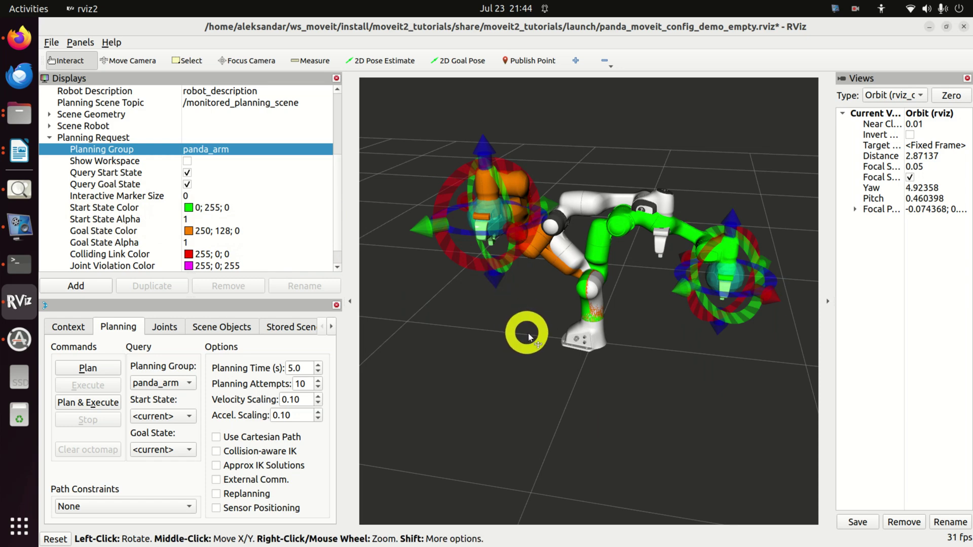
drag(500, 311, 478, 304)
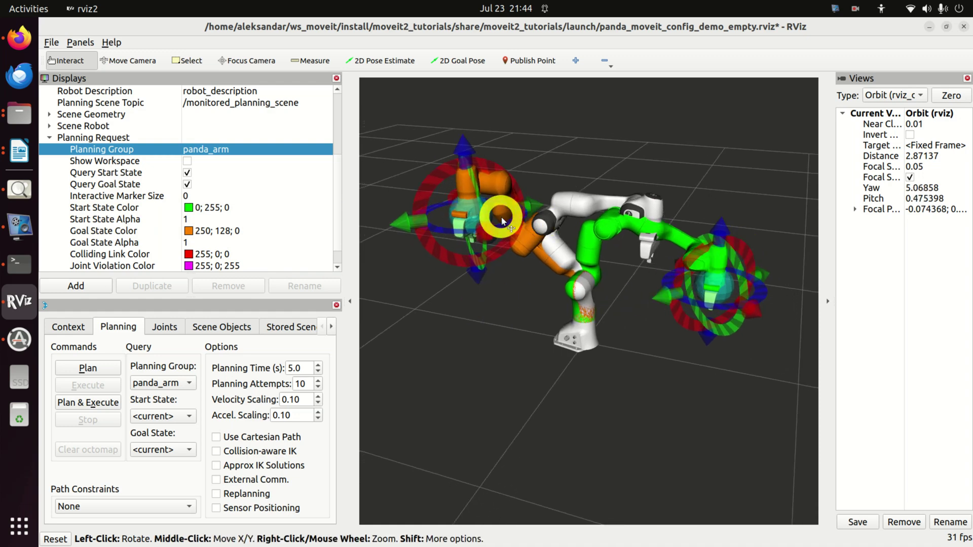
- Expand Scene Robot and uncheck Show Robot Visual to hide the white robot model
scroll(232, 168, up, 4)
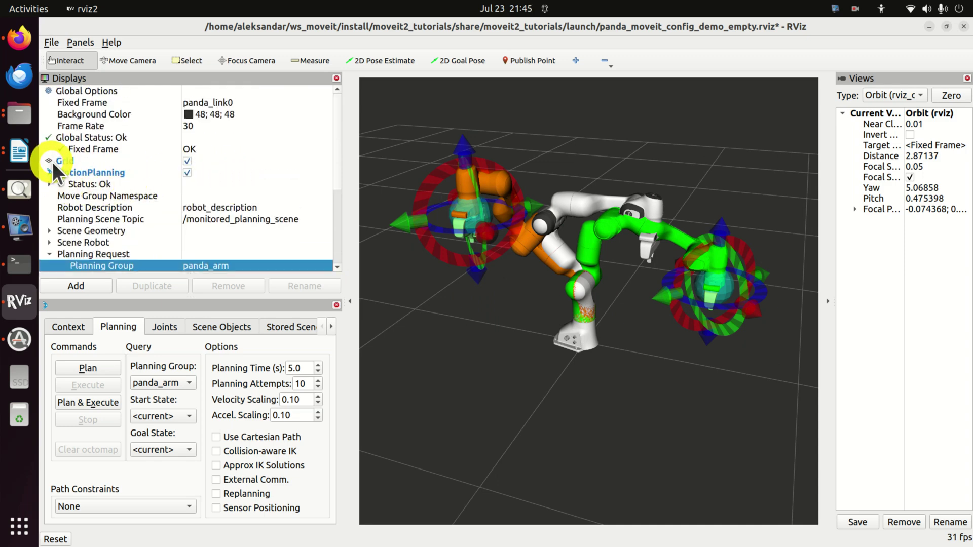
click(49, 242)
scroll(225, 265, down, 1)
click(187, 219)
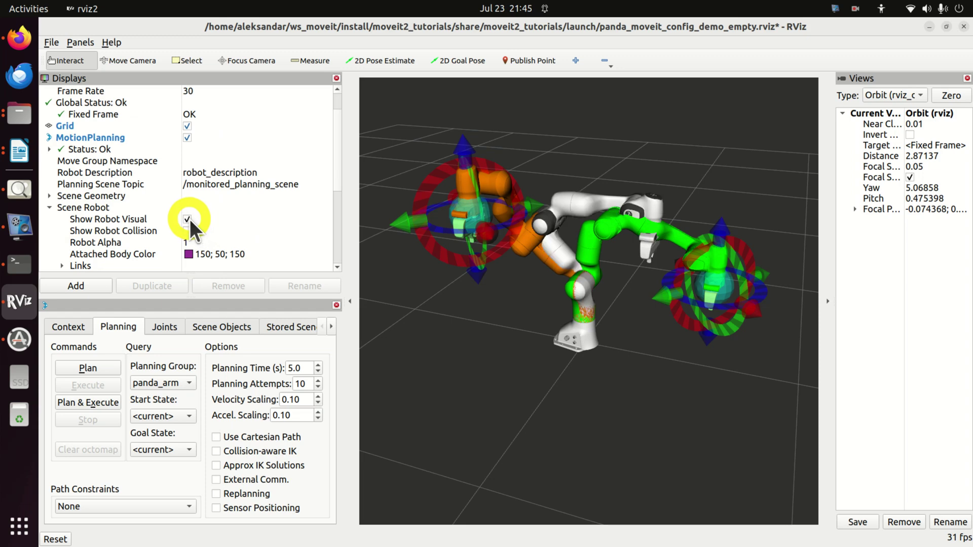
drag(496, 343, 387, 284)
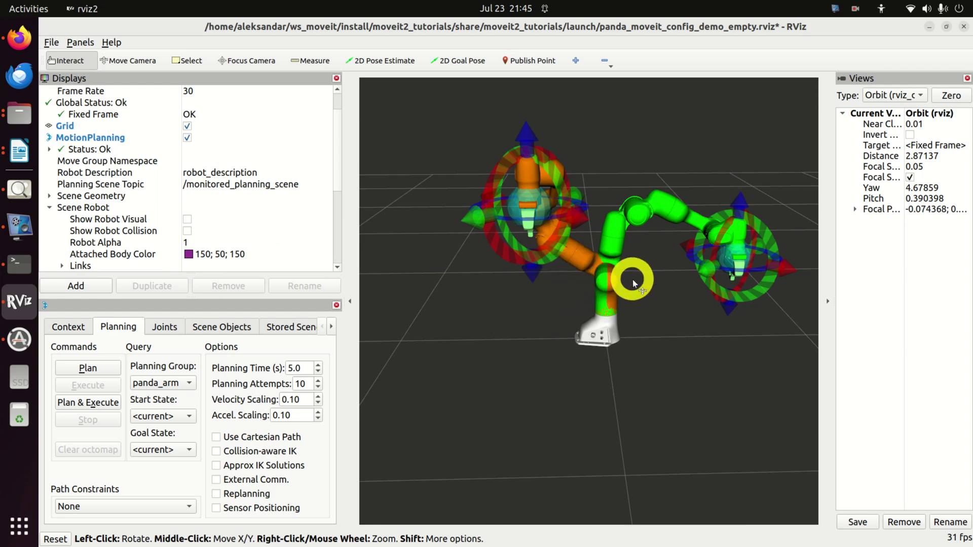
drag(635, 285, 619, 289)
- Uncheck Query Start State so only the orange goal arm stays visible
scroll(296, 229, down, 2)
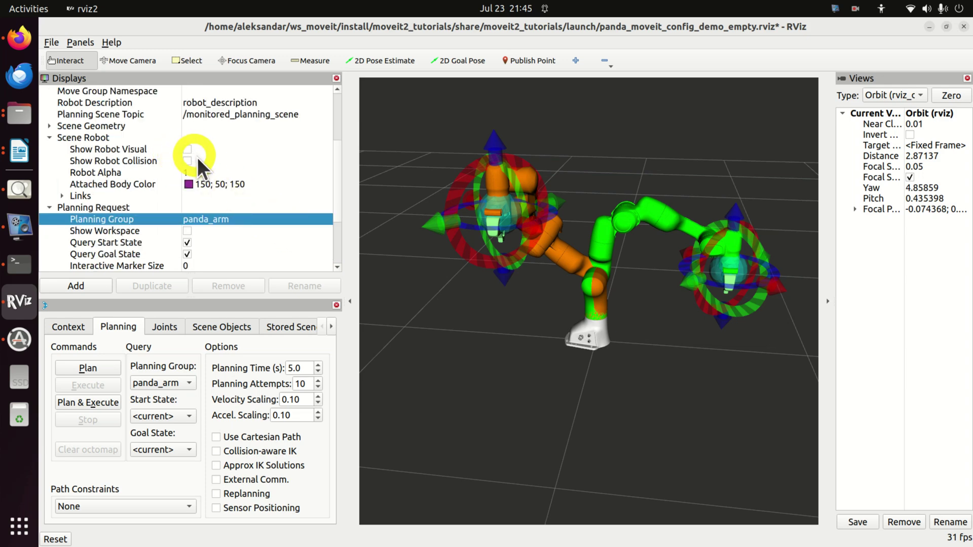
scroll(206, 166, down, 3)
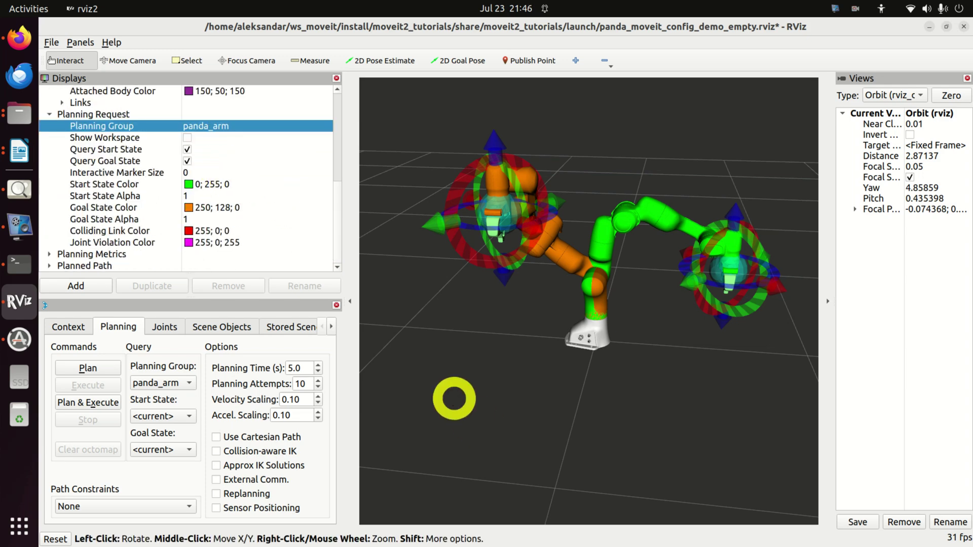
click(188, 150)
mouse_move(406, 270)
mouse_down()
mouse_move(504, 289)
mouse_move(543, 264)
mouse_move(559, 318)
mouse_move(456, 315)
mouse_up()
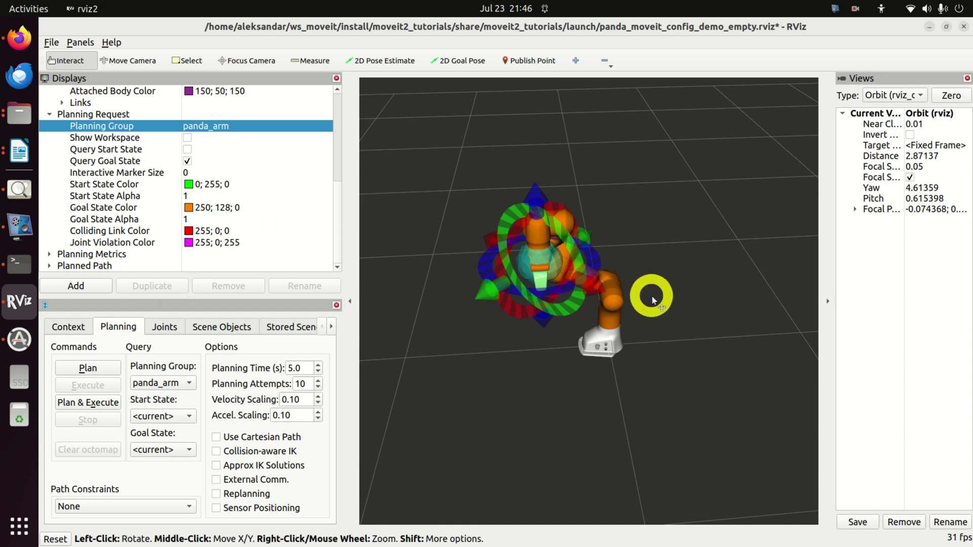
- Drag the goal marker's centre and handles to move the goal end effector down and right
mouse_move(587, 301)
mouse_down()
mouse_move(539, 259)
mouse_move(577, 261)
mouse_move(541, 261)
mouse_move(555, 259)
mouse_up()
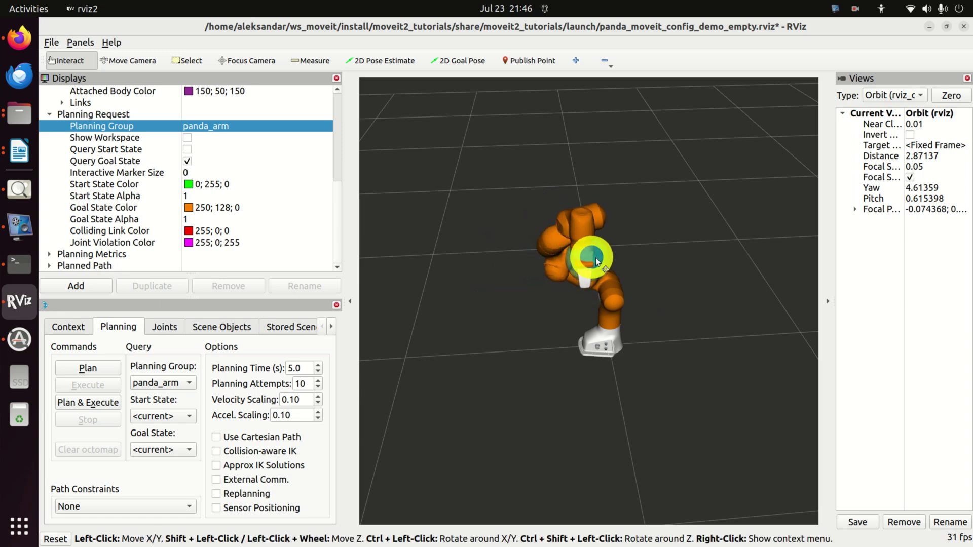
mouse_move(601, 261)
mouse_down()
mouse_move(646, 254)
mouse_move(746, 268)
mouse_move(613, 282)
mouse_move(521, 278)
mouse_move(596, 294)
mouse_move(709, 290)
mouse_move(667, 296)
mouse_move(521, 288)
mouse_up()
scroll(521, 287, up, 1)
click(548, 429)
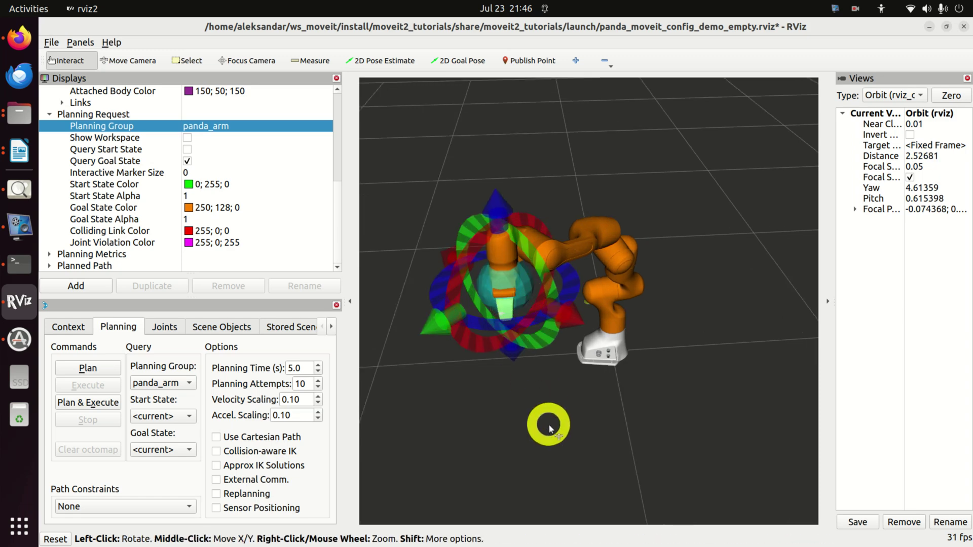
drag(549, 430, 519, 400)
click(445, 191)
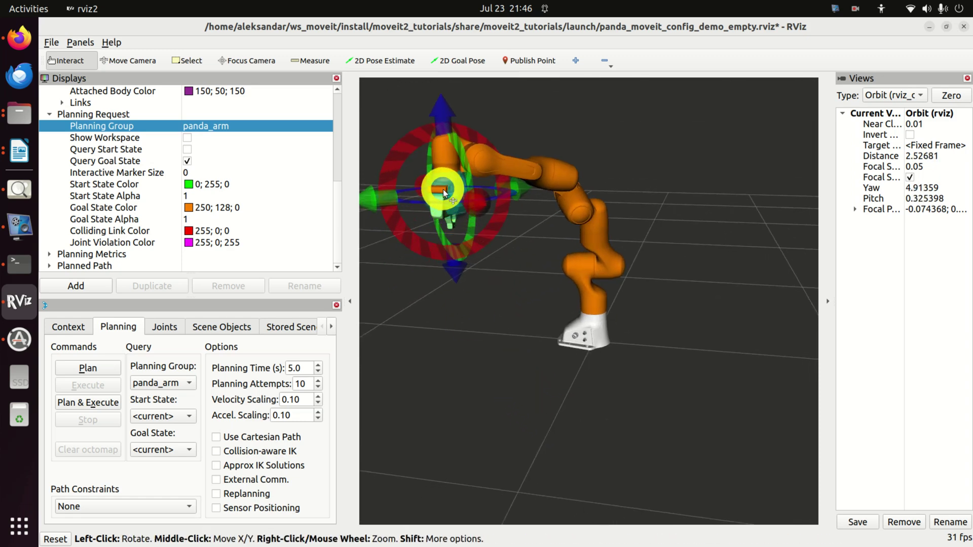
mouse_move(443, 189)
mouse_down()
mouse_move(489, 206)
mouse_move(619, 165)
mouse_move(655, 271)
mouse_move(575, 193)
mouse_move(497, 182)
mouse_move(465, 219)
mouse_move(594, 248)
mouse_move(522, 172)
mouse_move(482, 174)
mouse_up()
mouse_move(466, 283)
mouse_down()
mouse_move(509, 325)
mouse_move(541, 322)
mouse_up()
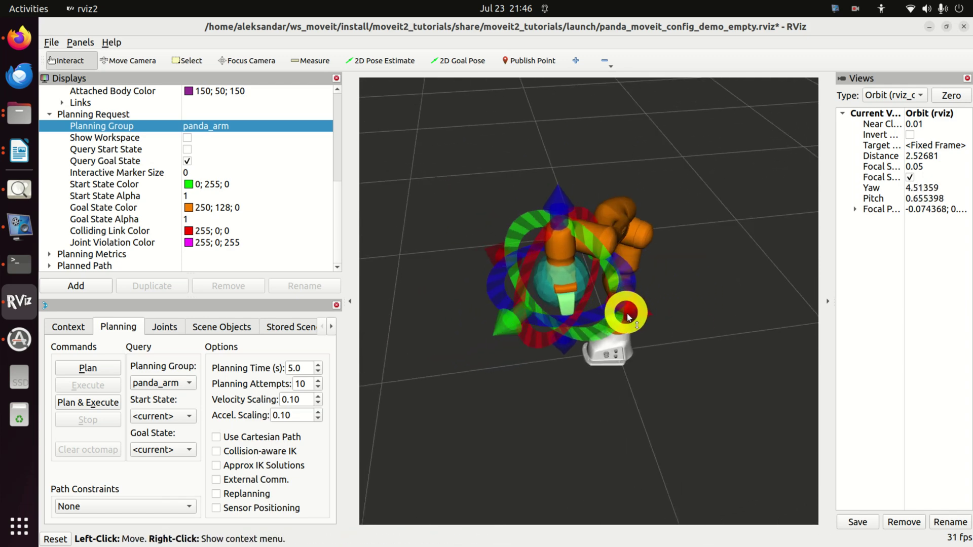
mouse_move(626, 303)
mouse_down()
mouse_move(706, 338)
mouse_move(552, 282)
mouse_move(624, 320)
mouse_move(686, 334)
mouse_move(538, 279)
mouse_move(488, 308)
mouse_move(467, 305)
mouse_move(432, 322)
mouse_move(491, 302)
mouse_move(540, 331)
mouse_move(535, 346)
mouse_move(541, 297)
mouse_move(545, 347)
mouse_move(539, 304)
mouse_move(482, 387)
mouse_move(506, 387)
mouse_move(579, 238)
mouse_up()
- Shift the goal gripper left, rotate it about its axis, and bring up the marker's goal-state menu
drag(630, 354, 510, 293)
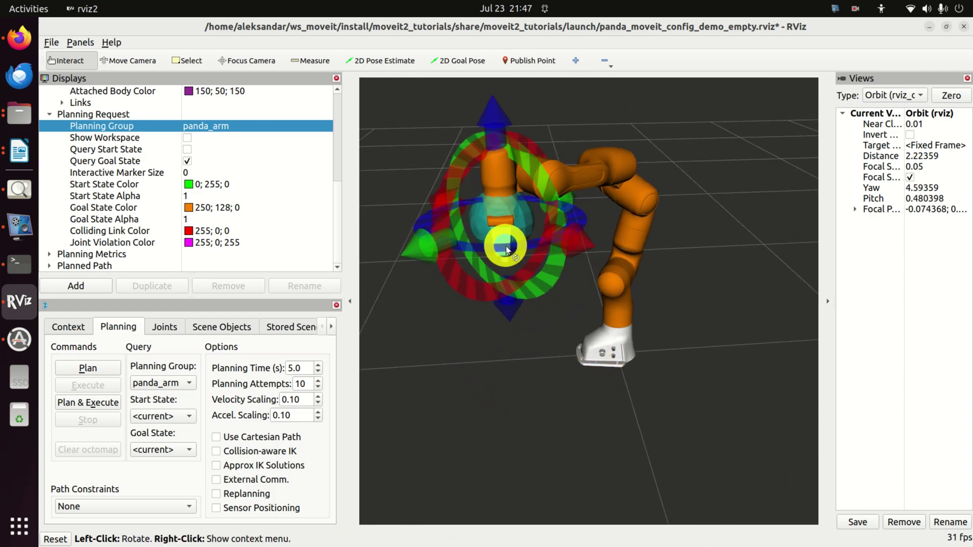
mouse_move(505, 248)
mouse_down()
mouse_move(527, 249)
mouse_move(473, 254)
mouse_move(580, 249)
mouse_move(510, 252)
mouse_move(560, 252)
mouse_up()
drag(435, 325, 490, 324)
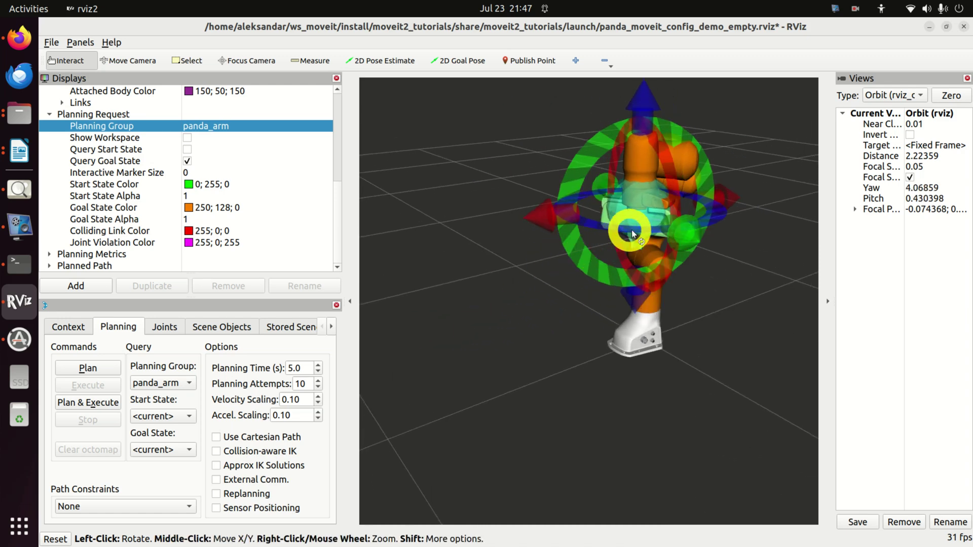
drag(634, 230, 596, 237)
mouse_move(597, 147)
mouse_down()
mouse_move(573, 169)
mouse_move(633, 153)
mouse_move(603, 162)
mouse_move(637, 219)
mouse_up()
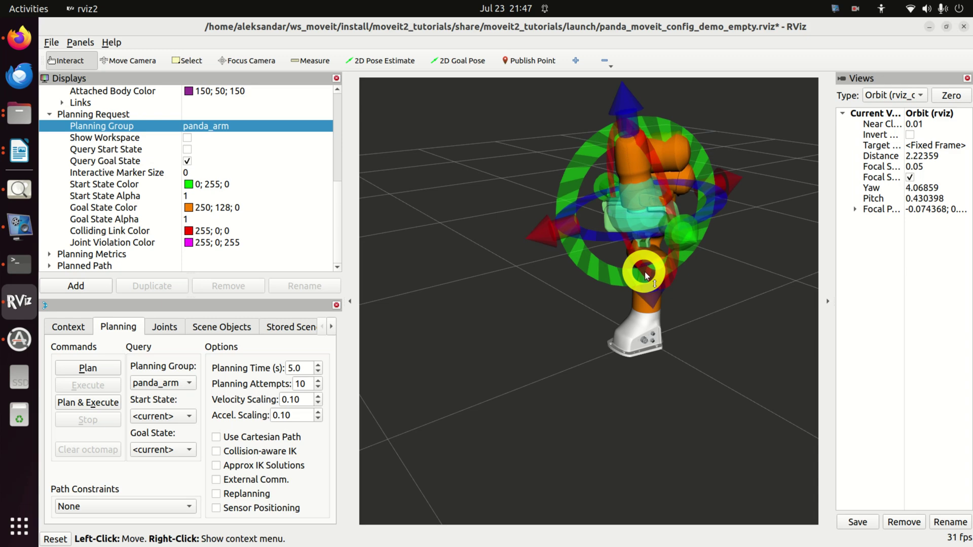
mouse_move(653, 276)
mouse_down()
mouse_move(640, 254)
mouse_move(686, 244)
mouse_move(671, 257)
mouse_move(680, 242)
mouse_move(637, 200)
mouse_up()
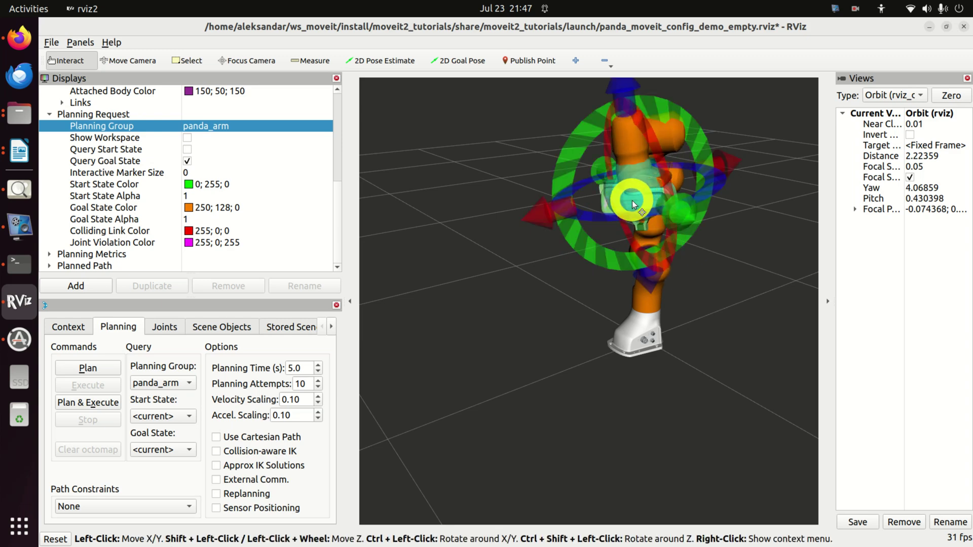
right_click(641, 197)
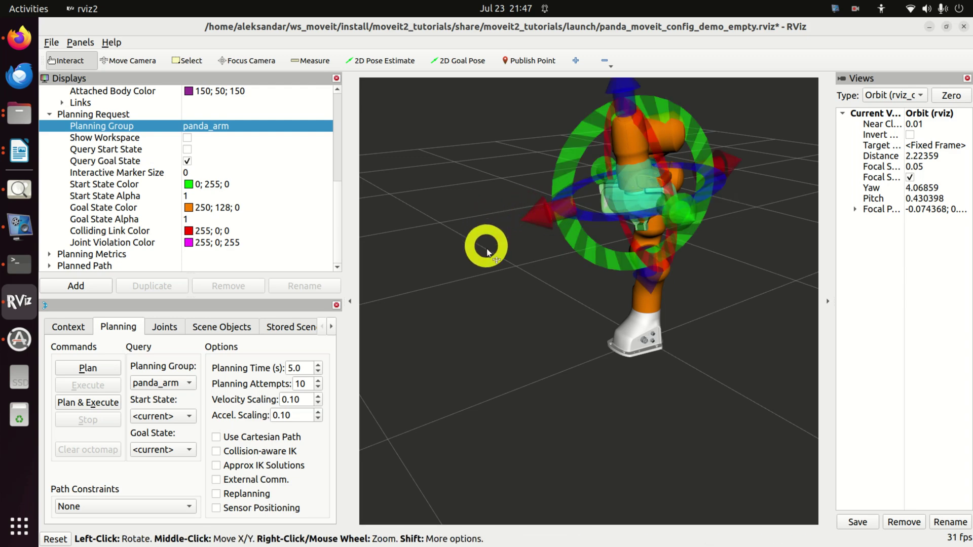
drag(543, 311, 481, 322)
- In the Joints tab, turn panda_joint1 and set panda_joint3 -91°, panda_joint5 -23°, panda_joint7 -78°
click(174, 328)
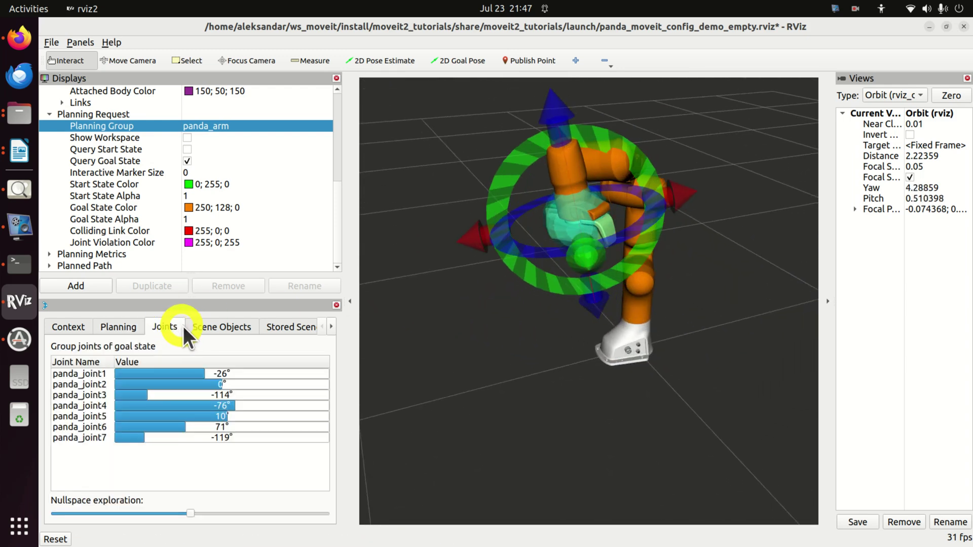
drag(201, 373, 263, 403)
mouse_move(147, 394)
mouse_down()
mouse_move(217, 394)
mouse_move(164, 396)
mouse_up()
drag(228, 421, 209, 418)
drag(145, 437, 172, 436)
drag(485, 245, 500, 265)
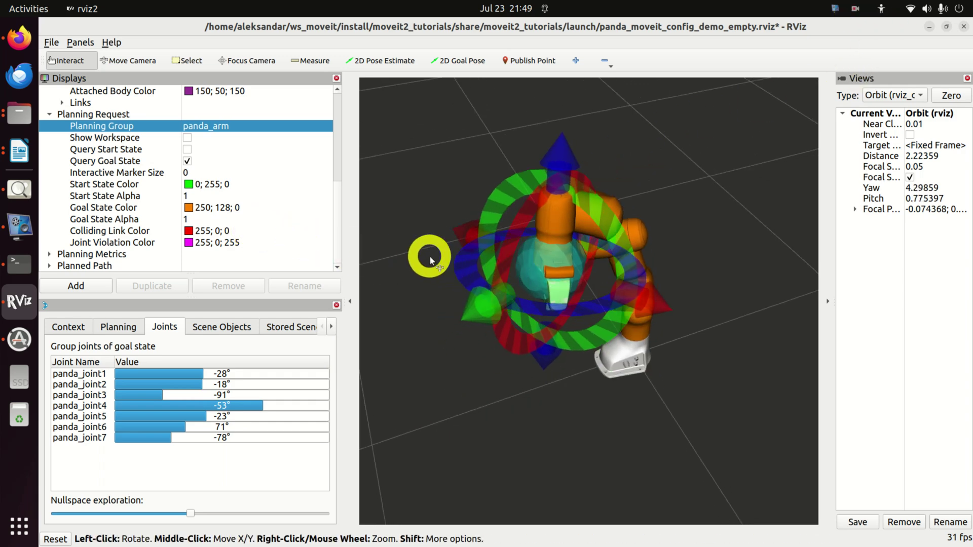
drag(434, 229, 450, 207)
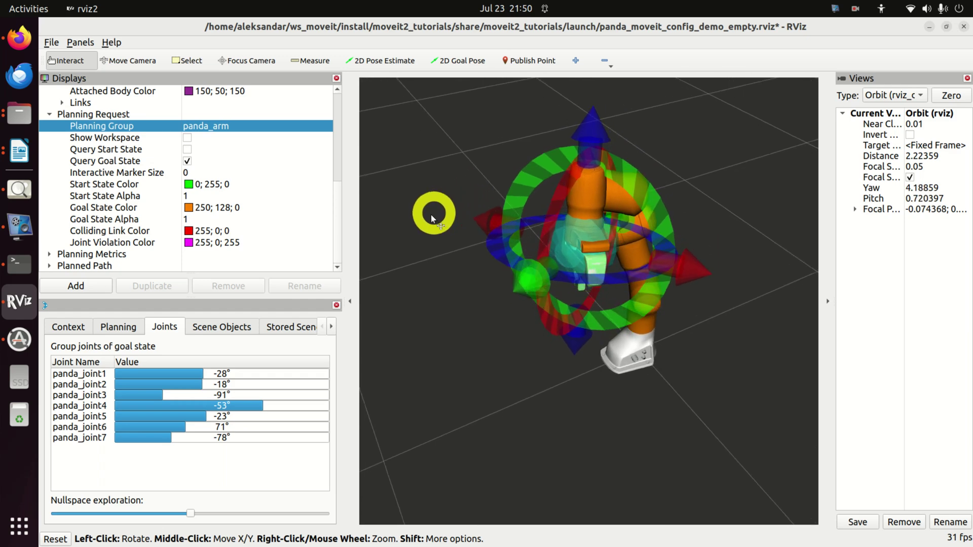
- Back on the Planning tab, re-enable Query Start State and drag the start marker to a new pose
click(127, 328)
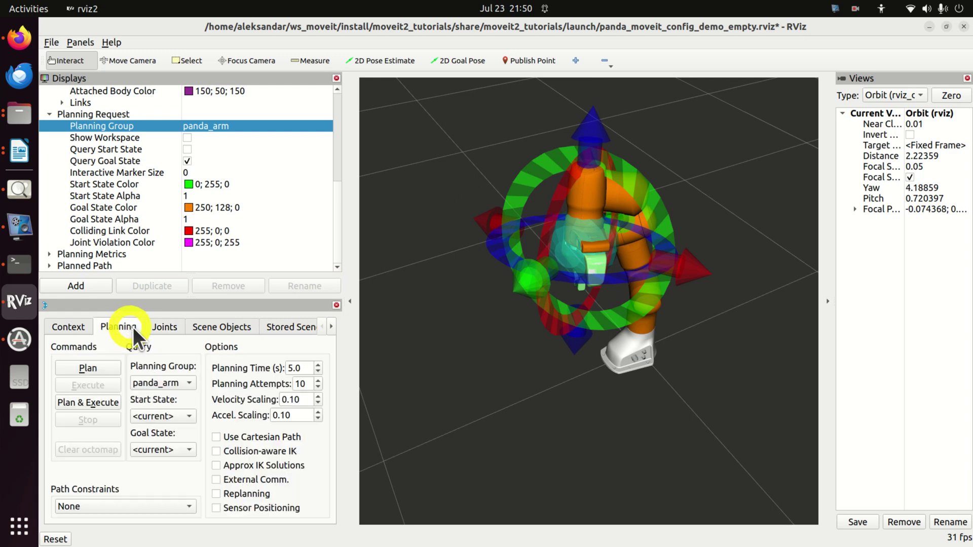
click(186, 149)
mouse_move(513, 357)
mouse_down()
mouse_move(471, 337)
mouse_move(395, 329)
mouse_up()
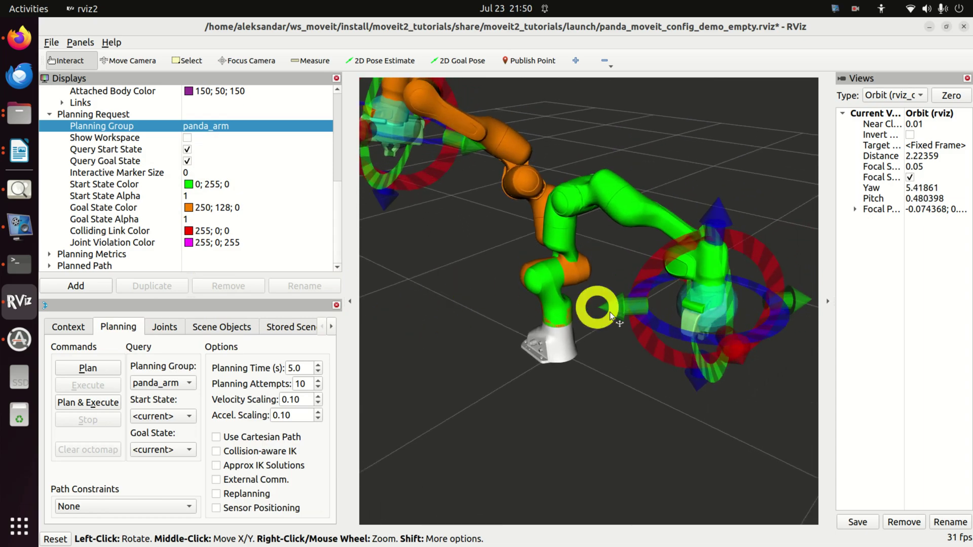
mouse_move(724, 331)
mouse_down()
mouse_move(705, 285)
mouse_move(725, 312)
mouse_move(715, 292)
mouse_move(720, 324)
mouse_move(706, 219)
mouse_move(724, 259)
mouse_move(720, 109)
mouse_move(718, 126)
mouse_move(415, 263)
mouse_move(503, 269)
mouse_move(527, 284)
mouse_move(507, 285)
mouse_up()
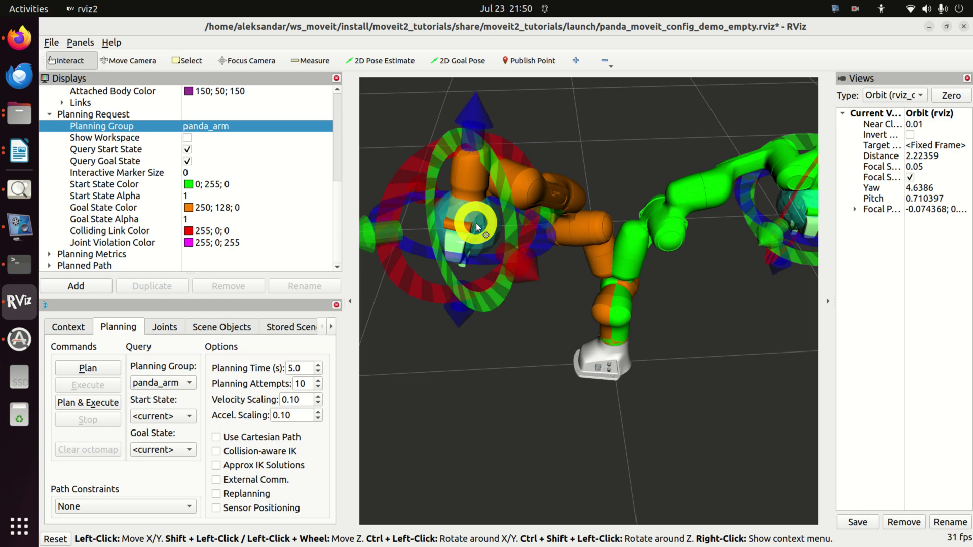
mouse_move(726, 350)
mouse_down()
mouse_move(713, 341)
mouse_move(718, 333)
mouse_move(682, 332)
mouse_move(691, 334)
mouse_up()
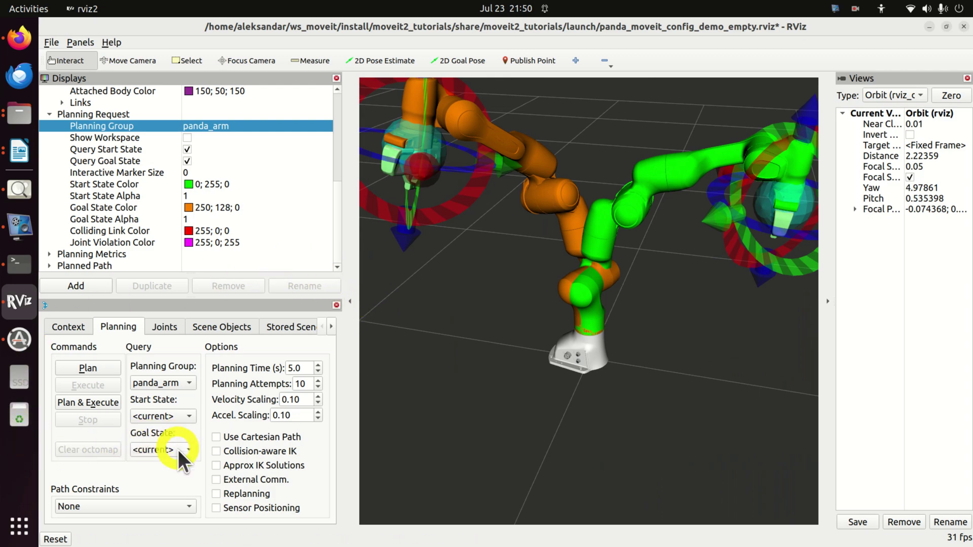
right_drag(389, 321, 495, 330)
drag(489, 343, 497, 344)
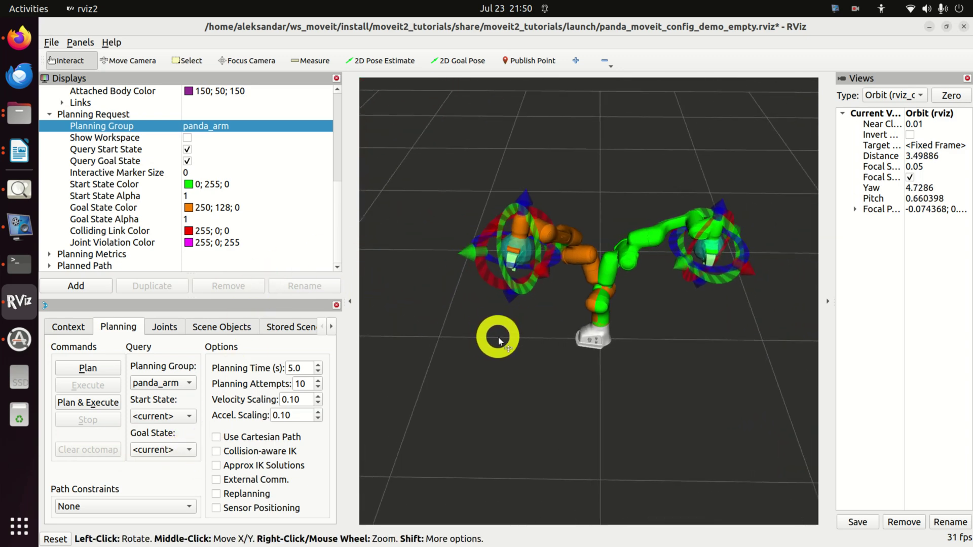
- Add the Trajectory Slider panel from the Panels menu
click(81, 42)
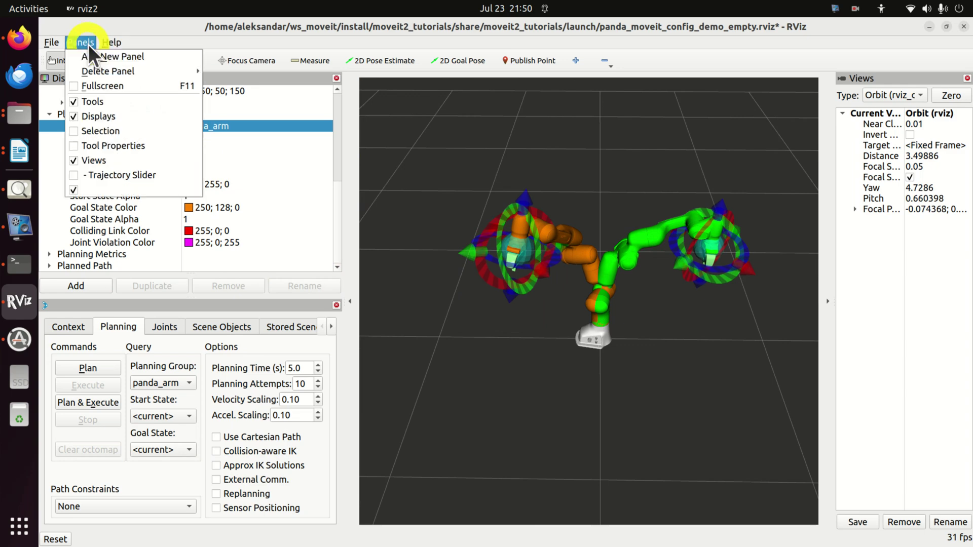
click(75, 175)
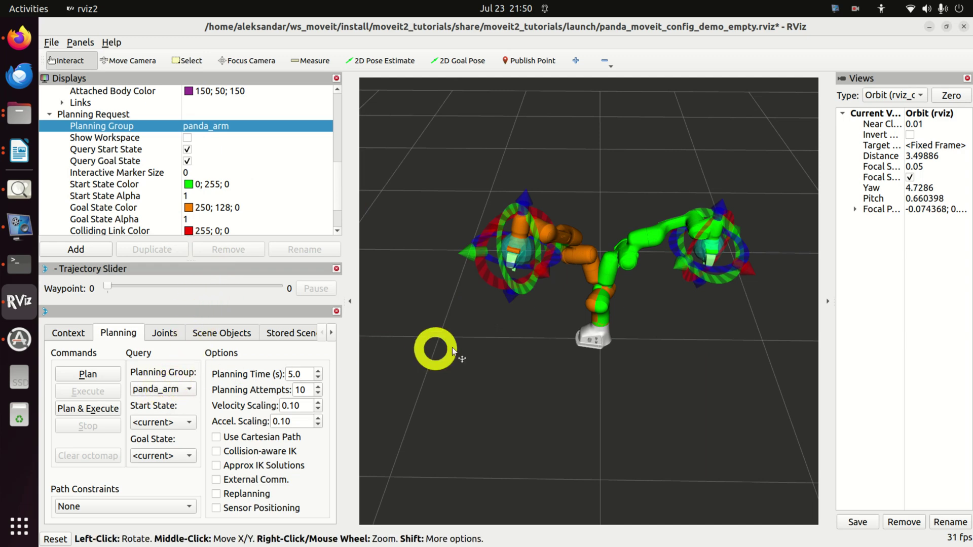
mouse_move(668, 342)
mouse_down()
mouse_move(619, 343)
mouse_move(646, 304)
mouse_move(481, 244)
mouse_move(477, 228)
mouse_move(480, 248)
mouse_up()
mouse_move(451, 379)
mouse_down()
mouse_move(506, 408)
mouse_move(487, 351)
mouse_up()
- Plan a start-to-goal motion and scrub the slider to waypoints 41, 24 and back toward the start
click(117, 378)
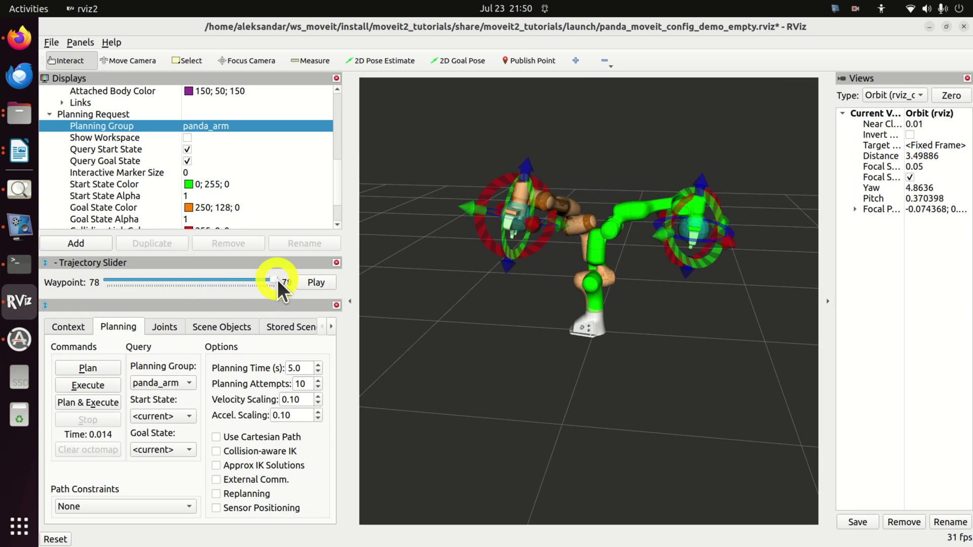
drag(278, 278, 239, 279)
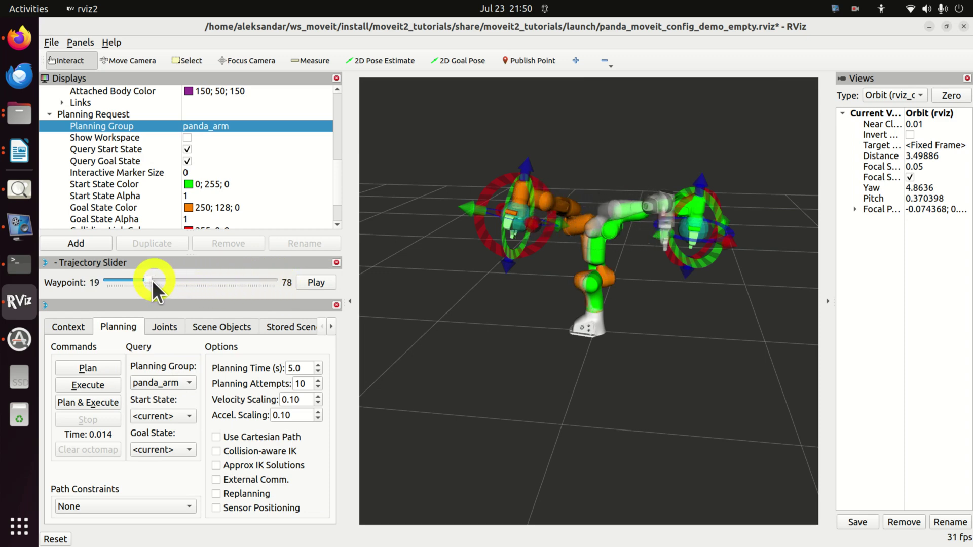
drag(141, 281, 199, 284)
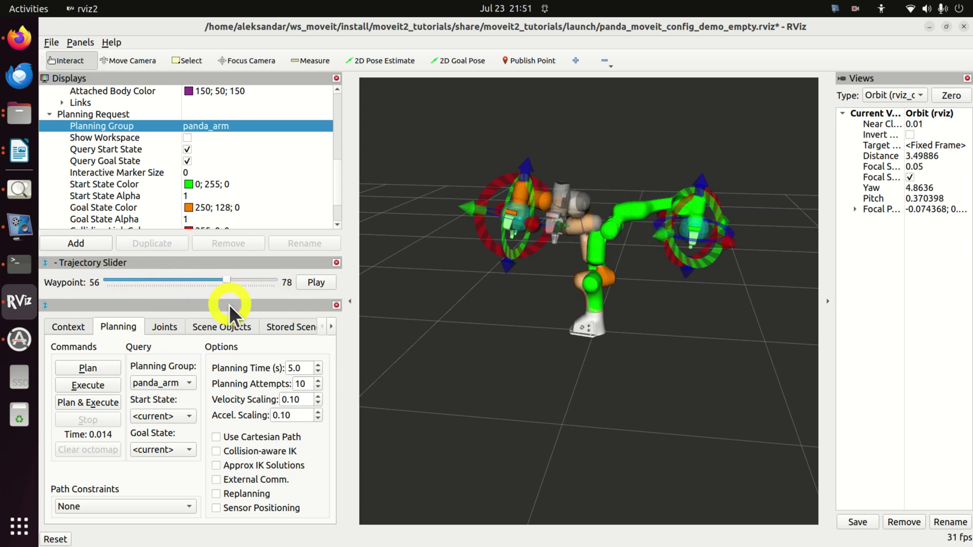
drag(133, 300, 162, 299)
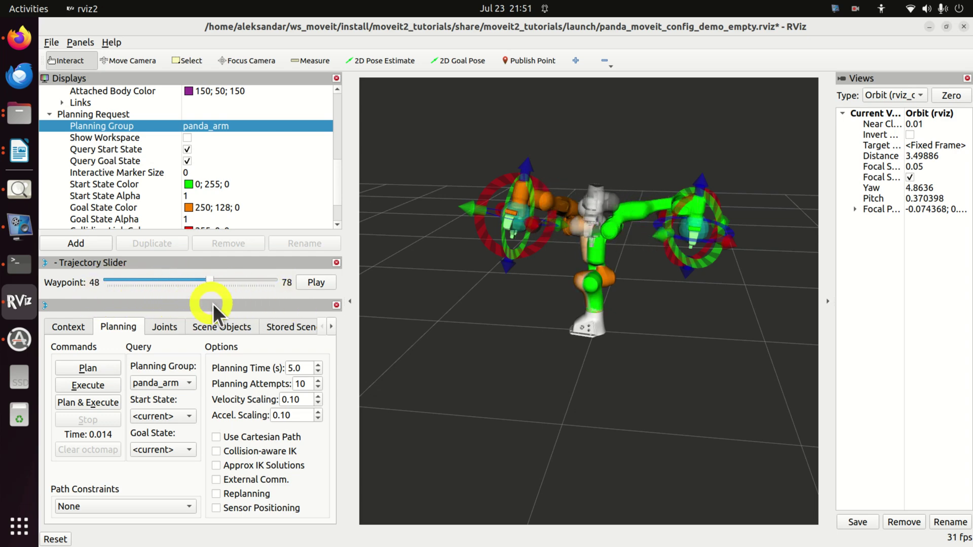
drag(245, 303, 180, 290)
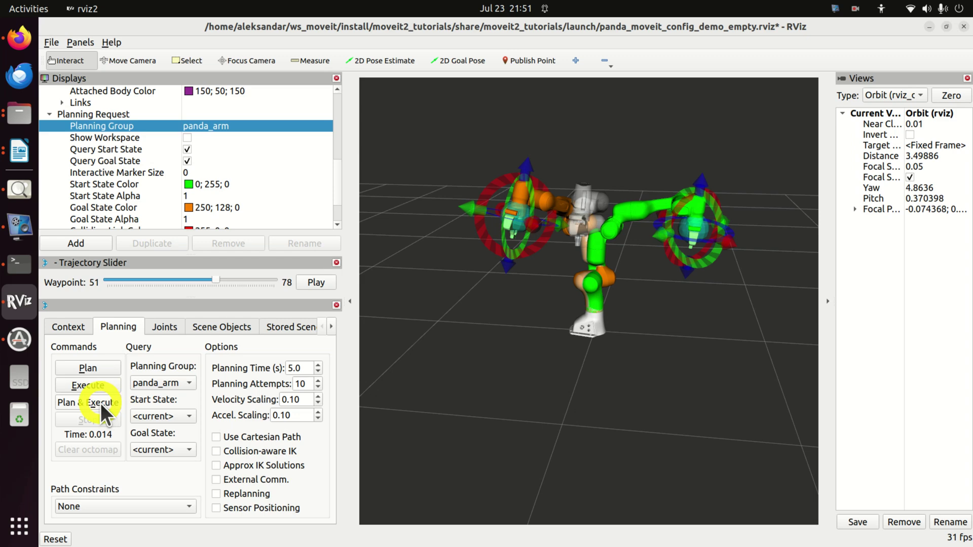
- Plan & Execute the motion, then scrub the executed trajectory to waypoint 73 of 80
click(100, 403)
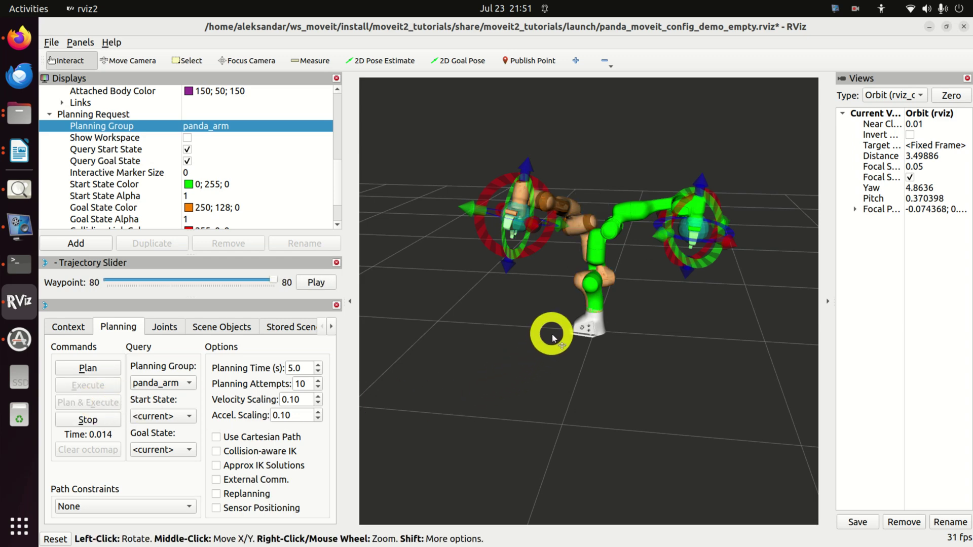
mouse_move(556, 337)
mouse_down()
mouse_move(419, 355)
mouse_move(532, 337)
mouse_move(527, 357)
mouse_up()
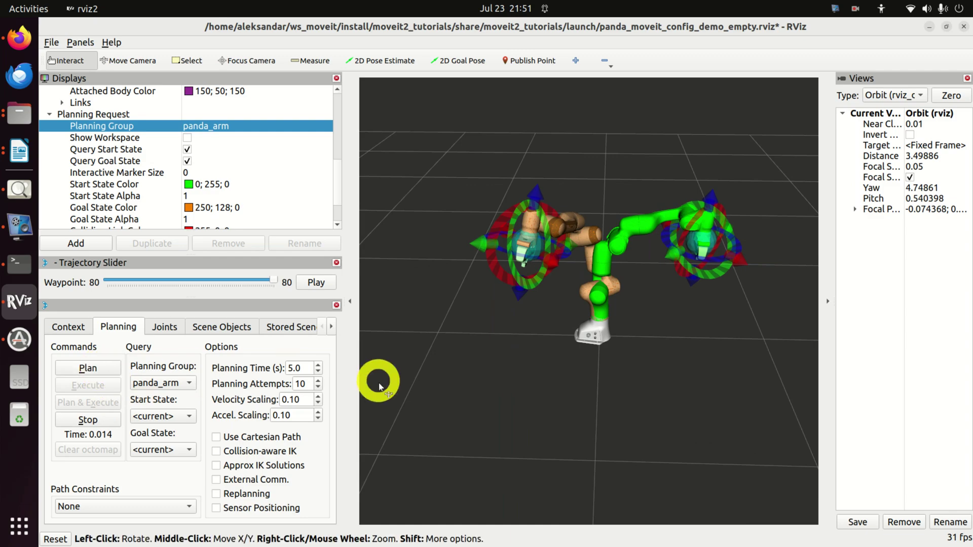
mouse_move(393, 391)
mouse_down()
mouse_move(739, 365)
mouse_move(687, 406)
mouse_move(547, 401)
mouse_move(282, 344)
mouse_up()
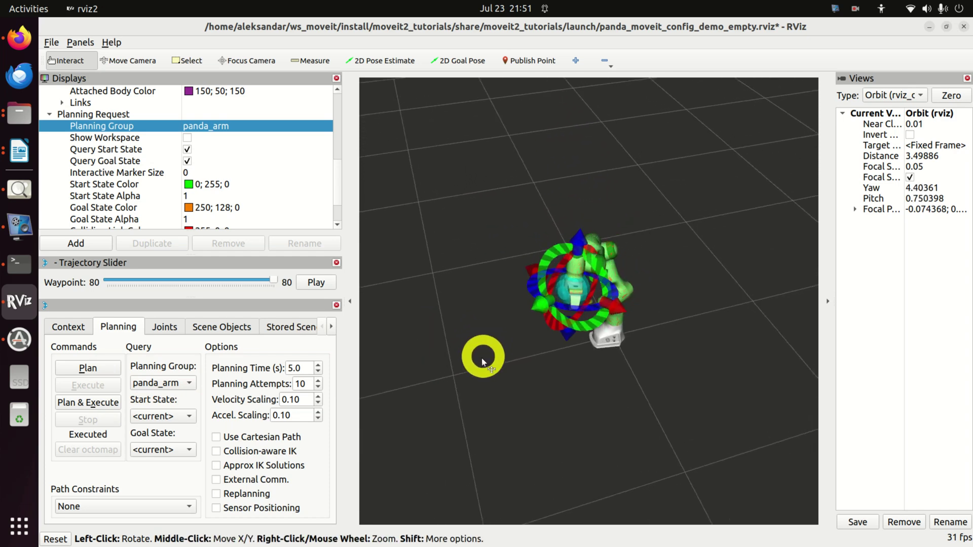
drag(481, 363, 477, 307)
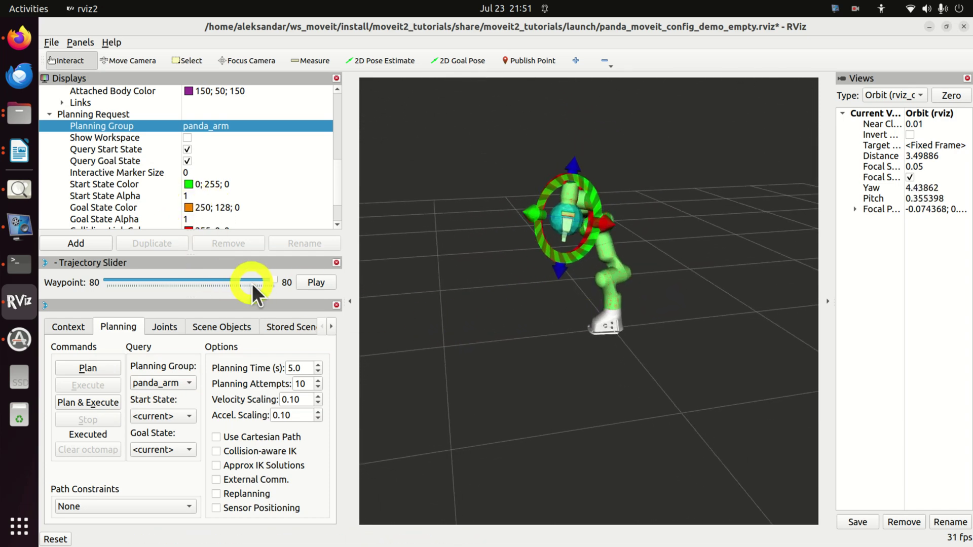
drag(283, 279, 259, 284)
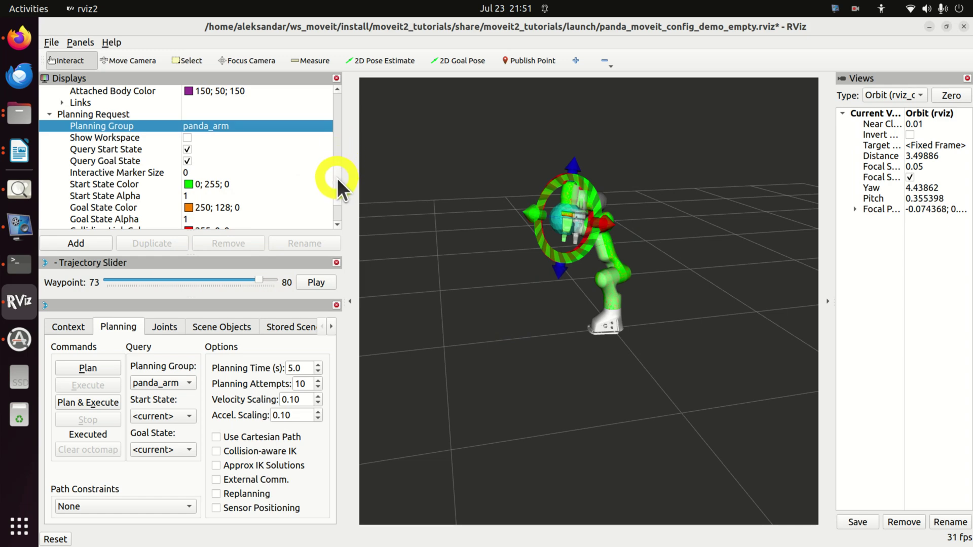
drag(336, 178, 349, 196)
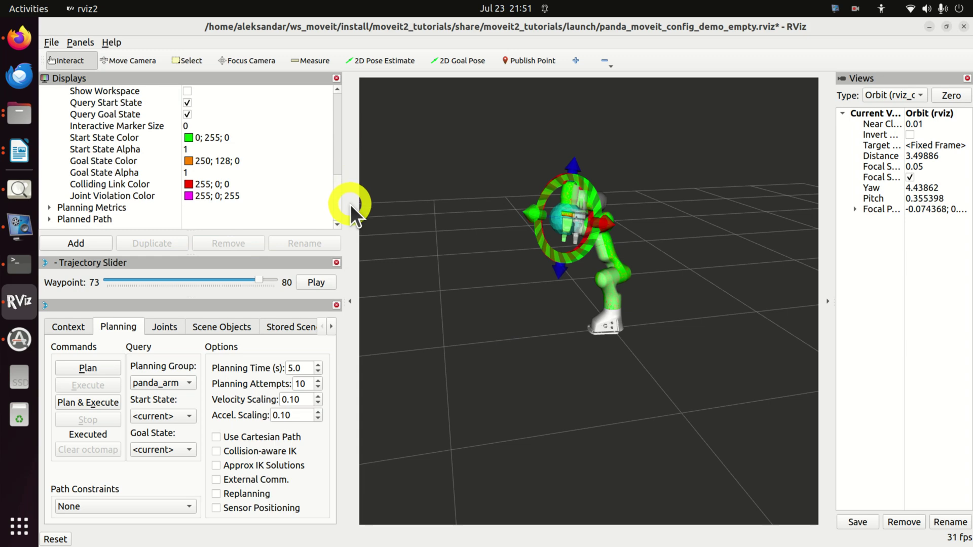
- Expand the Planned Path display and enable Show Trail
click(49, 220)
scroll(294, 180, down, 2)
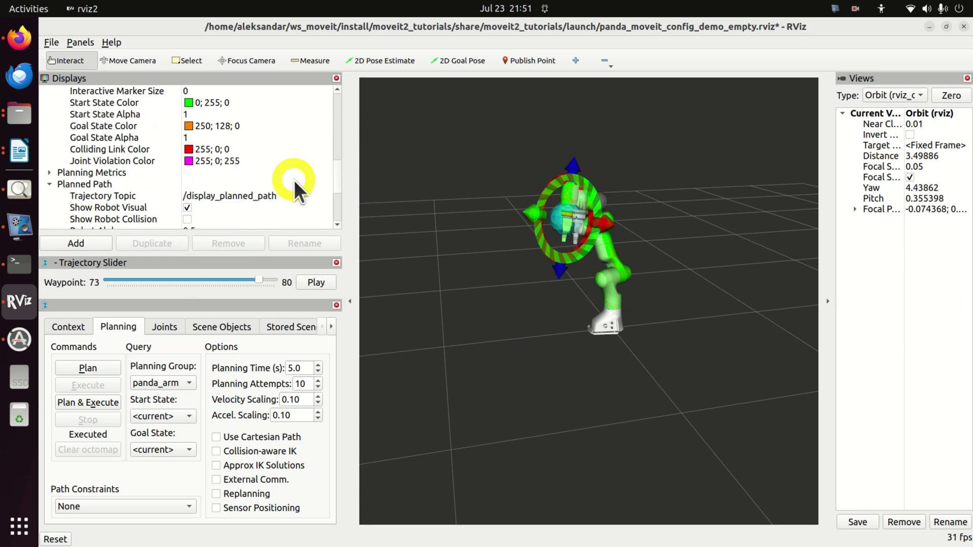
scroll(287, 180, down, 1)
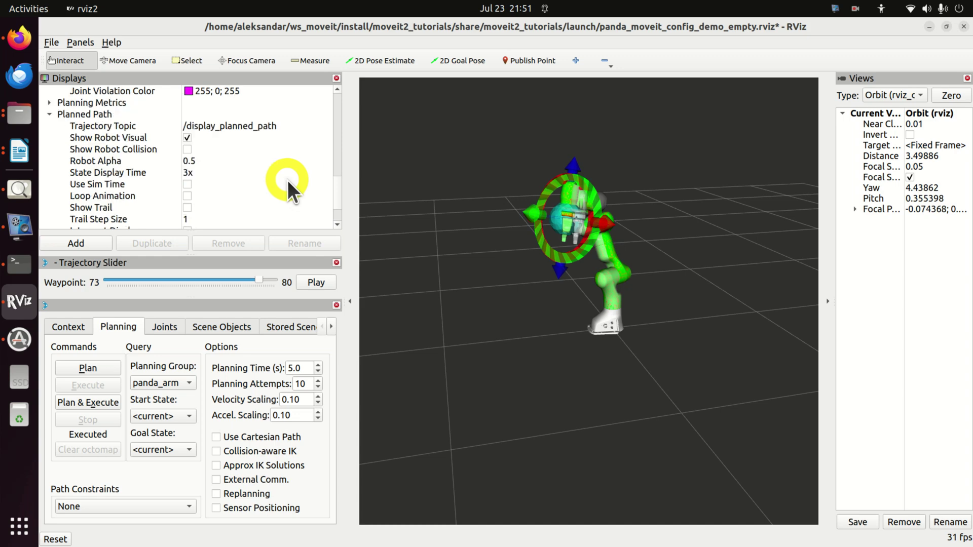
click(187, 208)
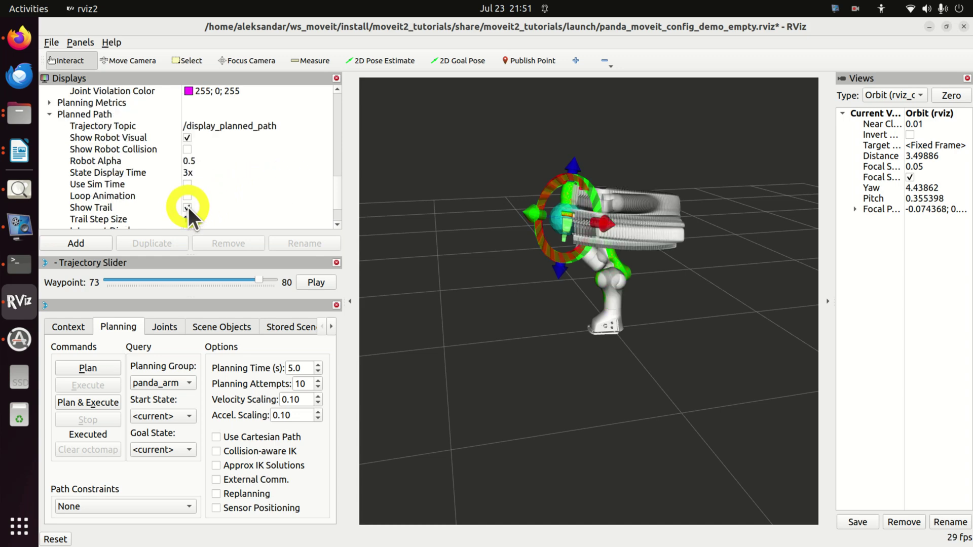
scroll(629, 269, up, 2)
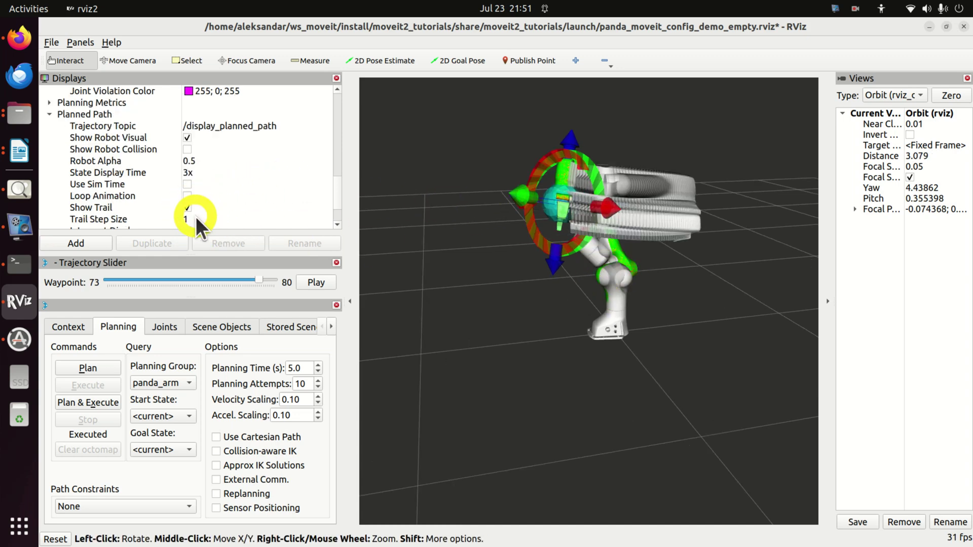
scroll(314, 208, down, 2)
- Raise the Trail Step Size to 10
click(191, 177)
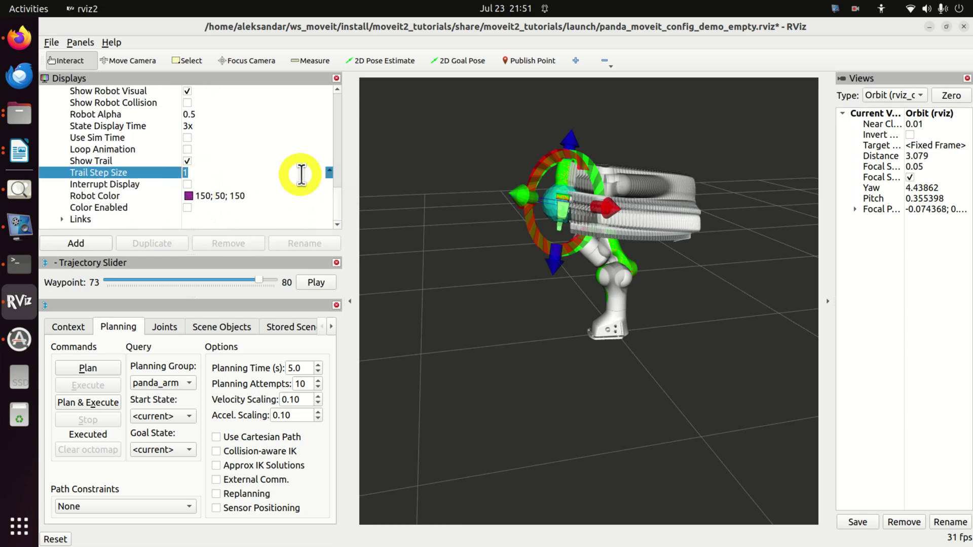
click(330, 171)
click(330, 171)
click(330, 171)
click(330, 172)
click(330, 172)
click(329, 171)
click(330, 171)
click(330, 171)
click(330, 171)
key(Return)
- Scrub the trail preview through waypoints 33, 0, 4 and 23
drag(266, 280, 107, 286)
drag(481, 372, 436, 381)
drag(107, 278, 90, 319)
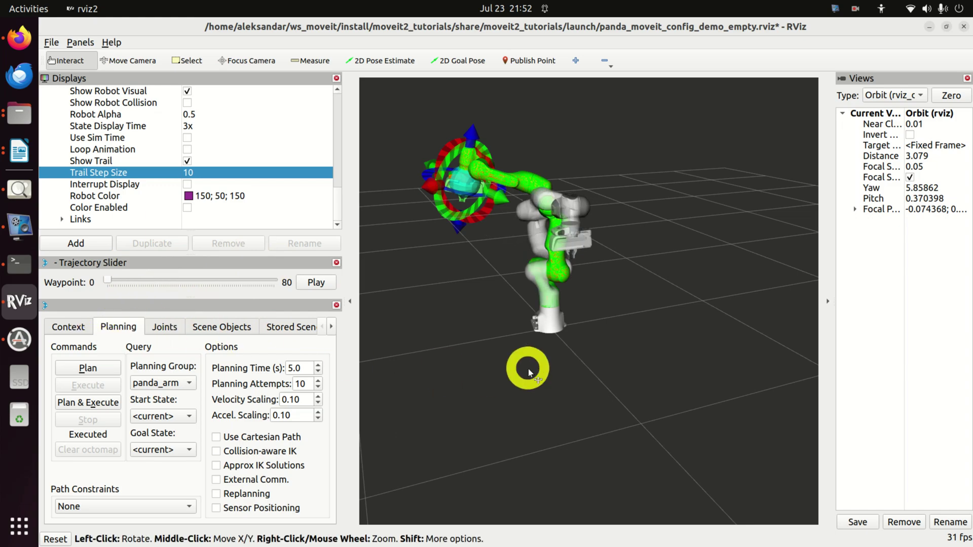
drag(566, 365, 528, 318)
click(165, 282)
click(211, 282)
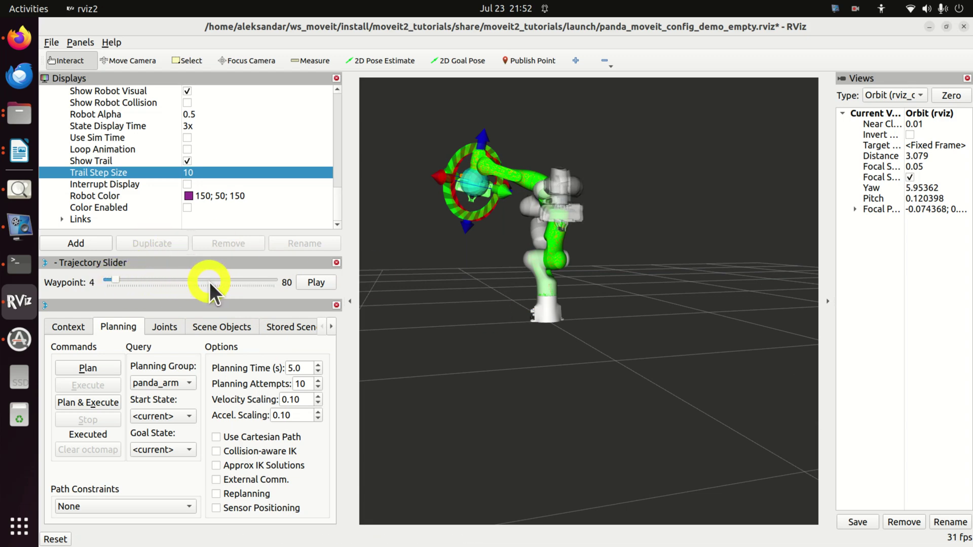
mouse_move(114, 279)
mouse_down()
mouse_move(266, 287)
mouse_move(107, 279)
mouse_up()
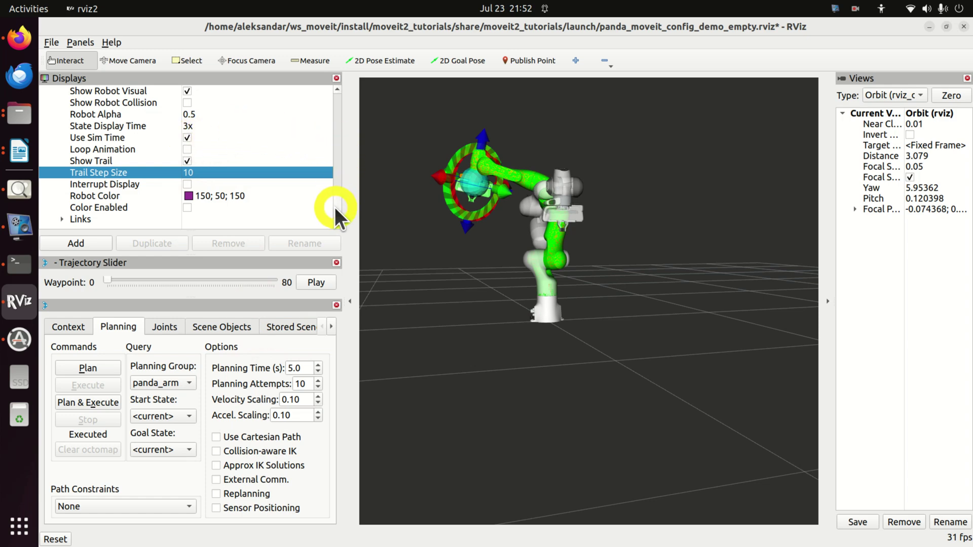
scroll(337, 201, up, 1)
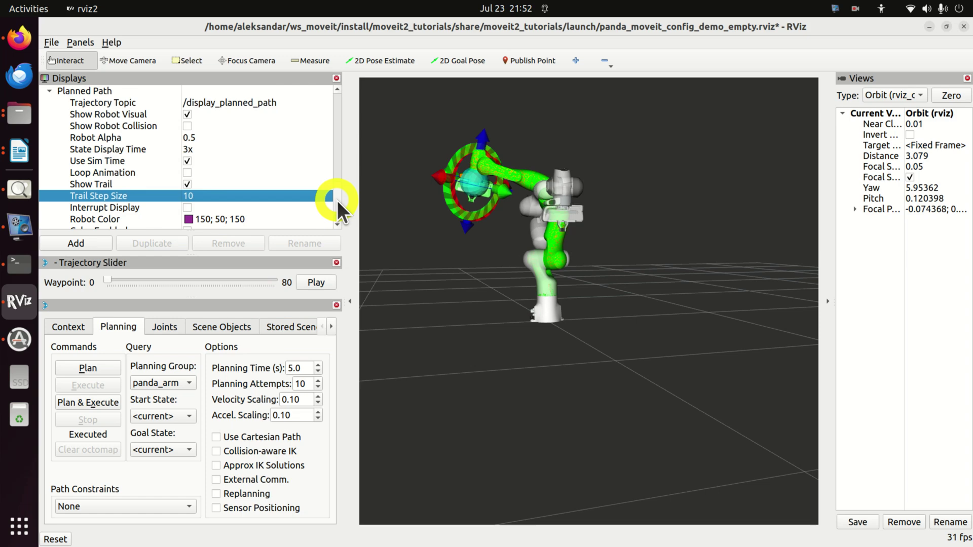
scroll(337, 200, down, 1)
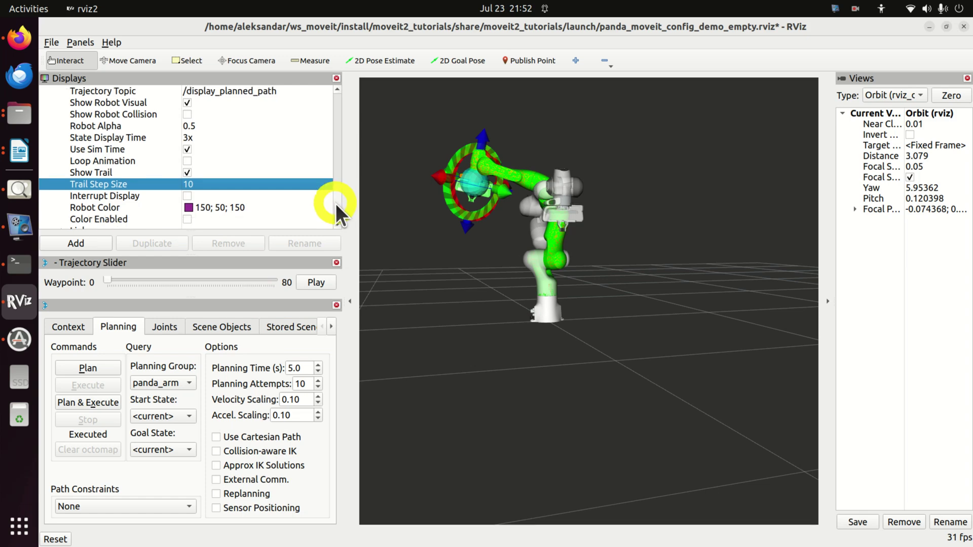
- Plan and execute to the current goal, then drag the goal marker to a new position
click(111, 366)
click(101, 403)
mouse_move(478, 188)
mouse_down()
mouse_move(499, 208)
mouse_move(566, 170)
mouse_move(445, 228)
mouse_move(532, 309)
mouse_move(587, 278)
mouse_up()
mouse_move(578, 217)
mouse_down()
mouse_move(522, 207)
mouse_move(569, 218)
mouse_up()
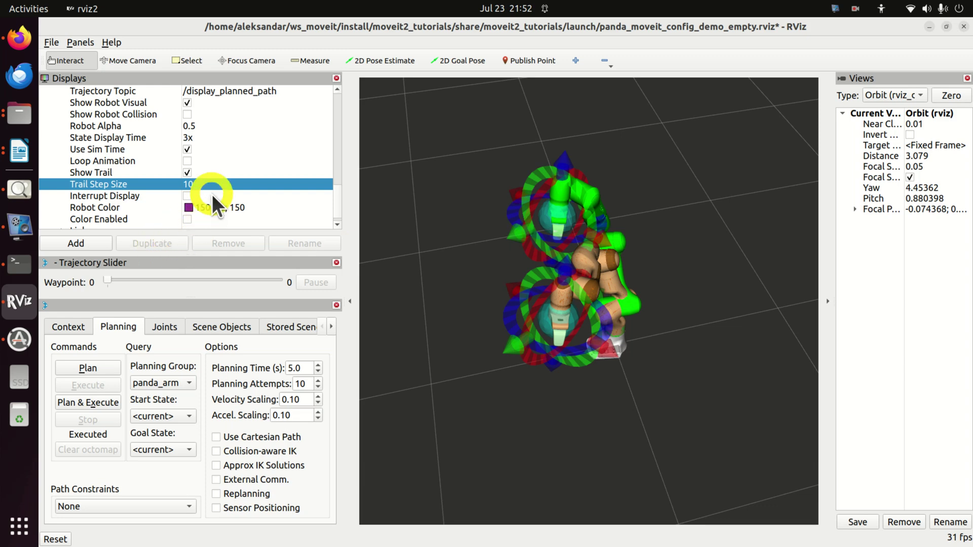
- Plan and execute the 37-waypoint trajectory to the new goal pose
click(102, 369)
click(105, 388)
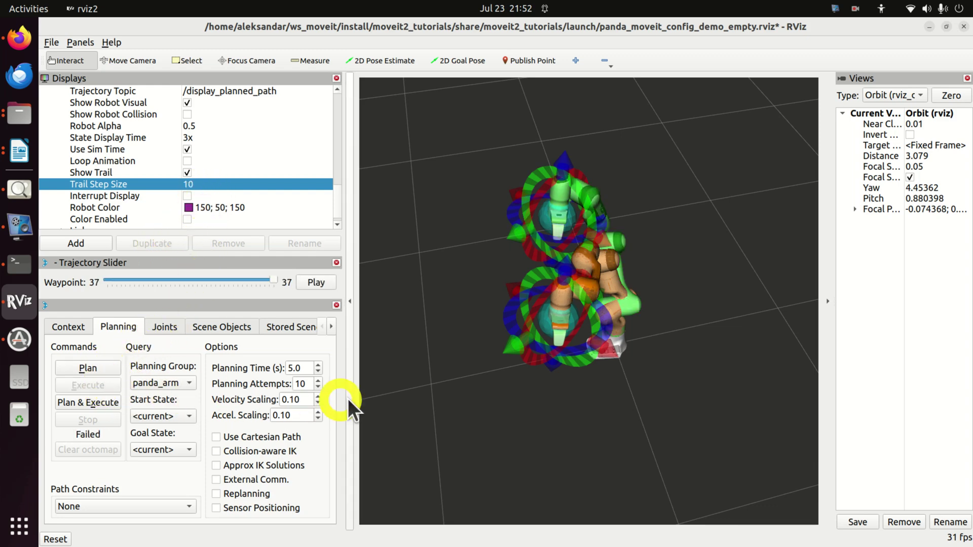
drag(507, 383, 592, 185)
drag(667, 177, 532, 211)
- Scrub the Trajectory Slider back to waypoint 23, showing the trail of intermediate arm poses
click(281, 276)
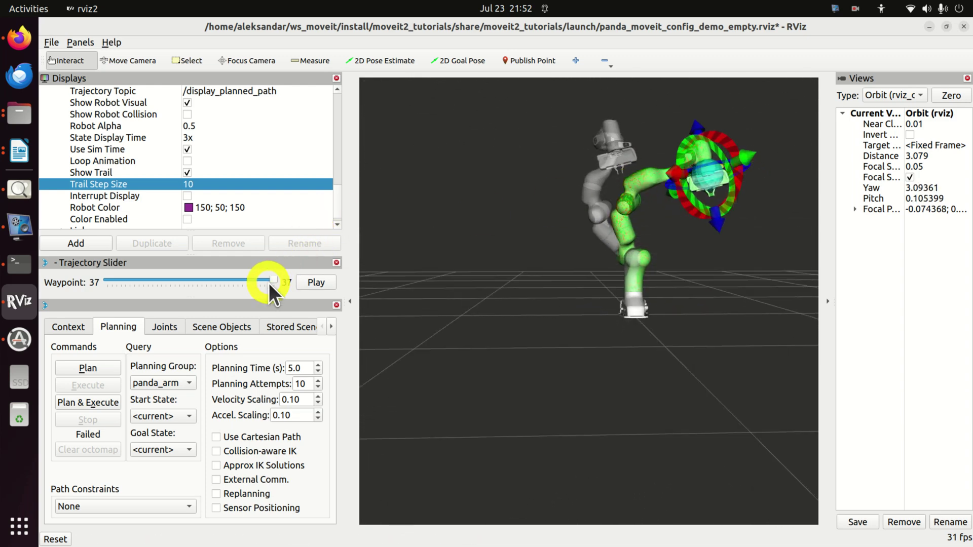
drag(270, 281, 212, 278)
drag(506, 306, 493, 406)
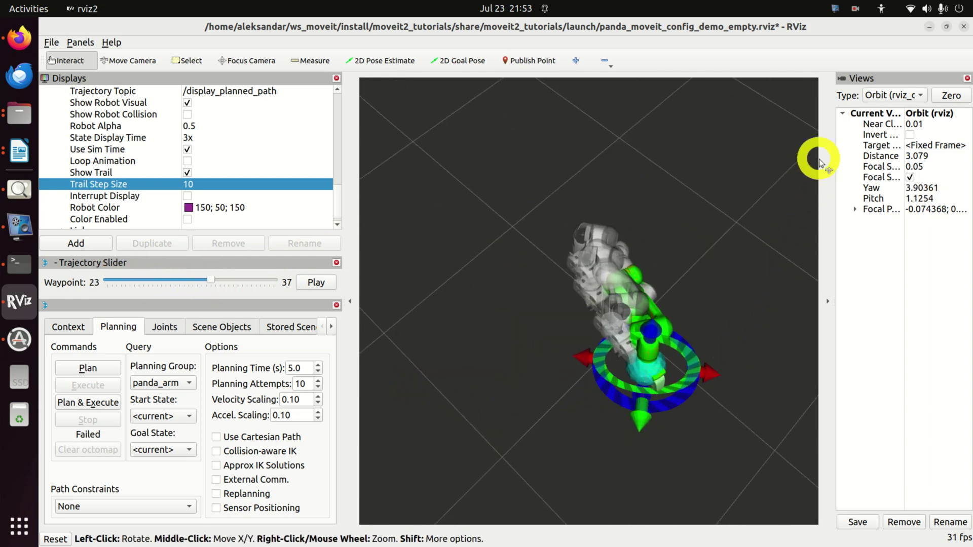